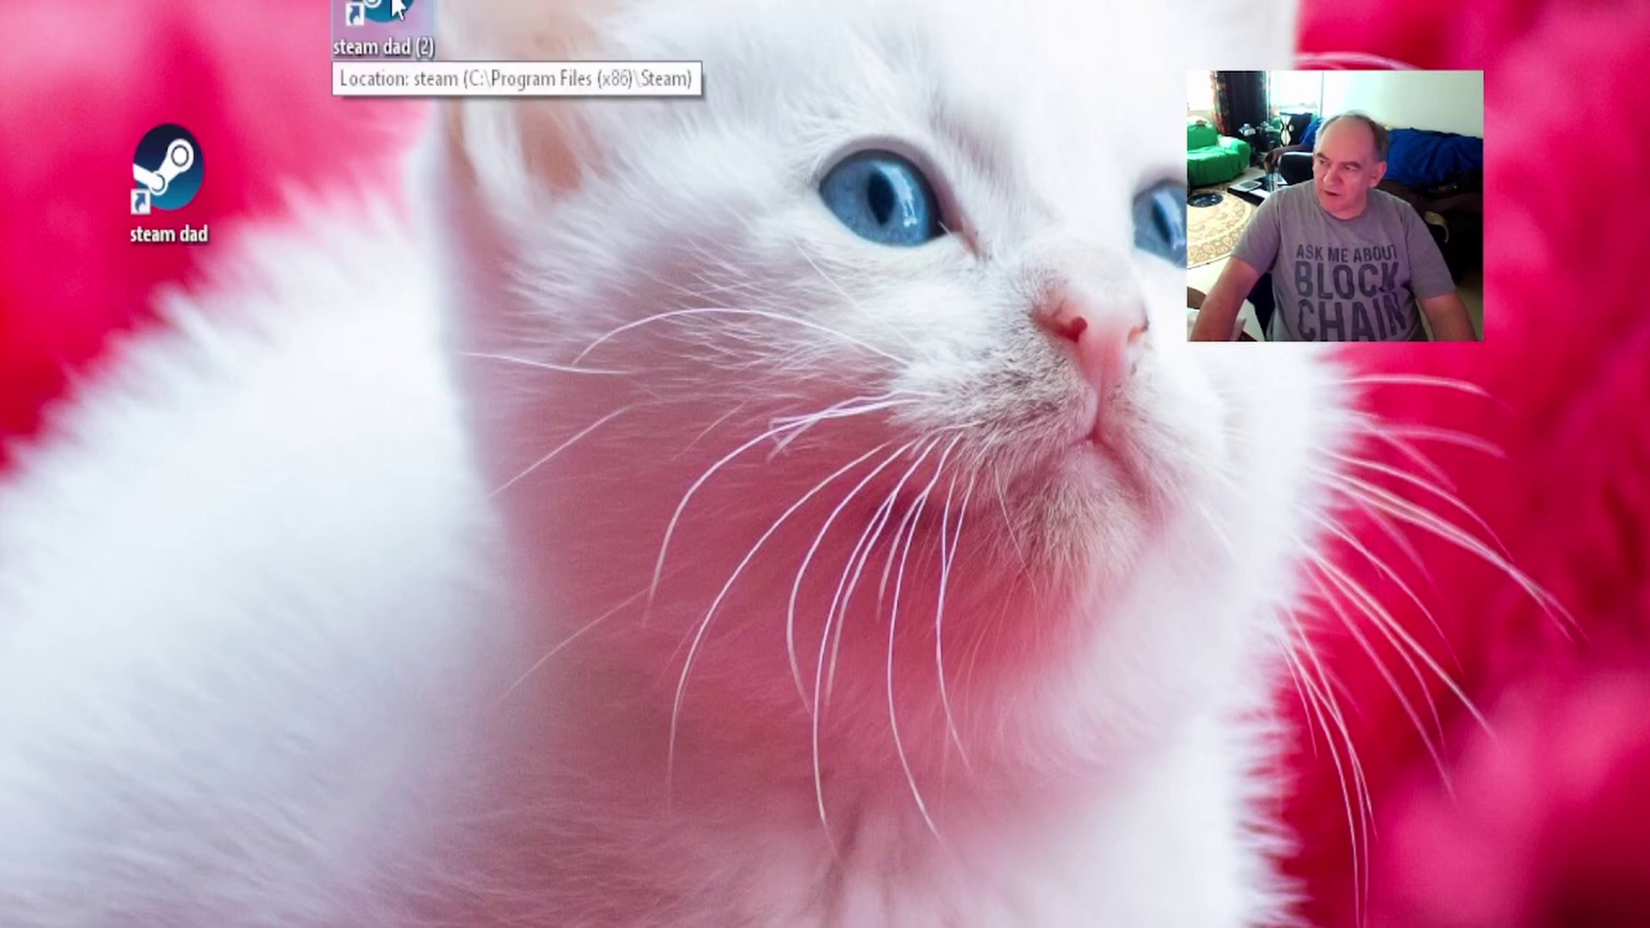
Rename the copied 'steam dad (2)' shortcut to 'steam daughter' and move steam dad to the top-left.
{"action": "left_click_drag", "start_coordinate": [382, 8], "coordinate": [378, 187]}
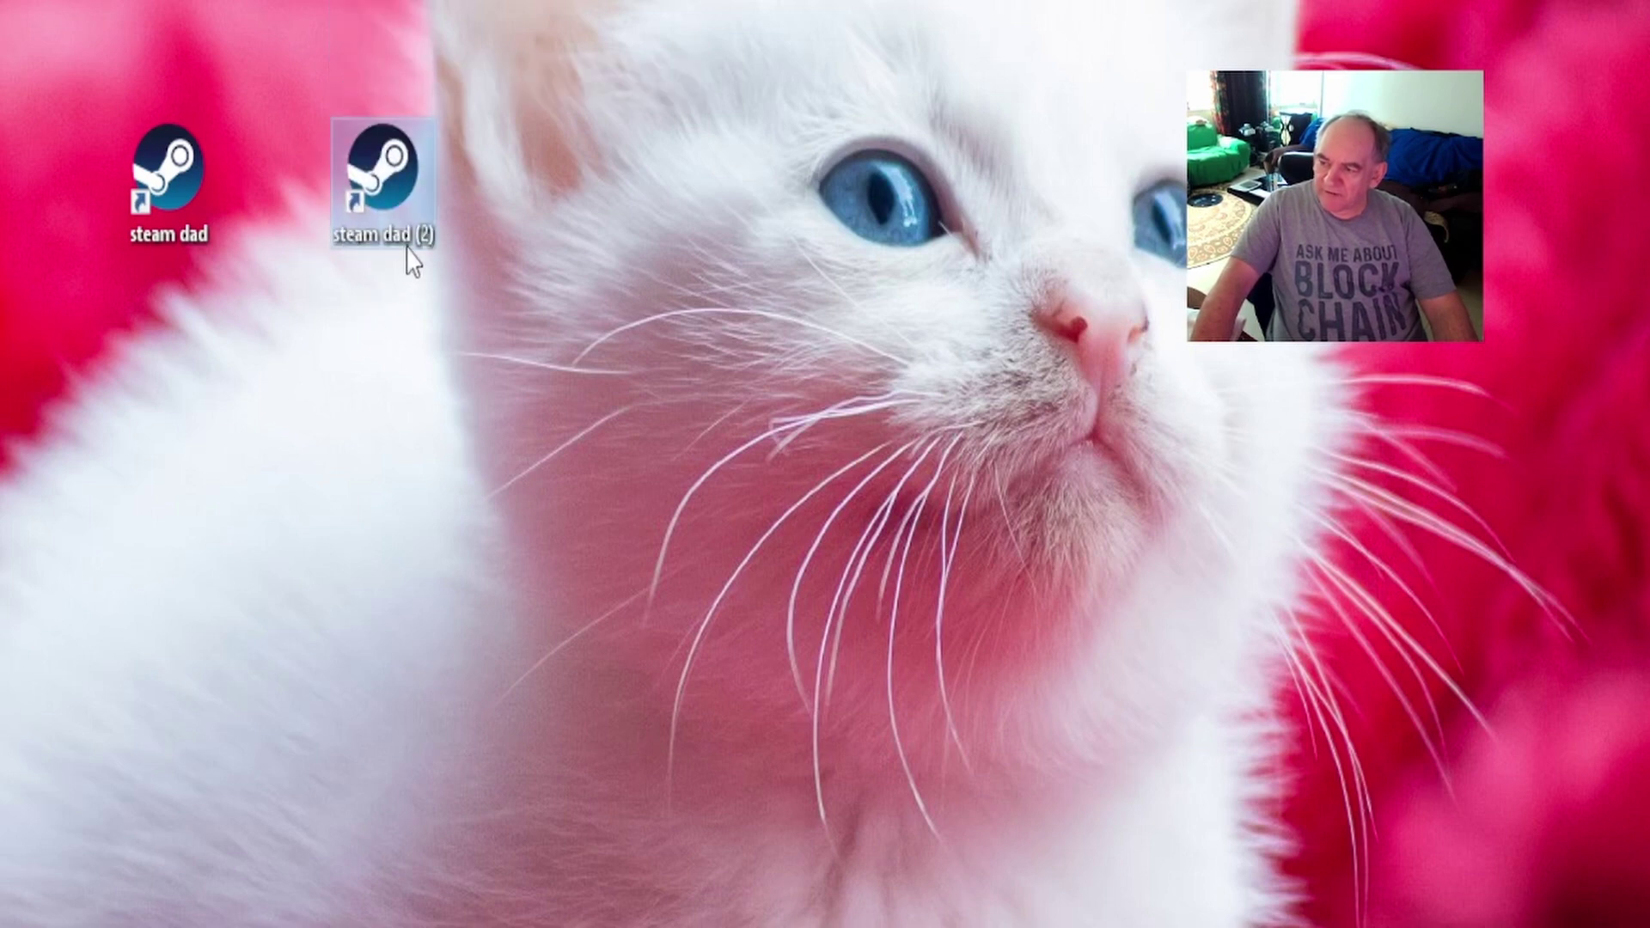
{"action": "left_click", "coordinate": [171, 234]}
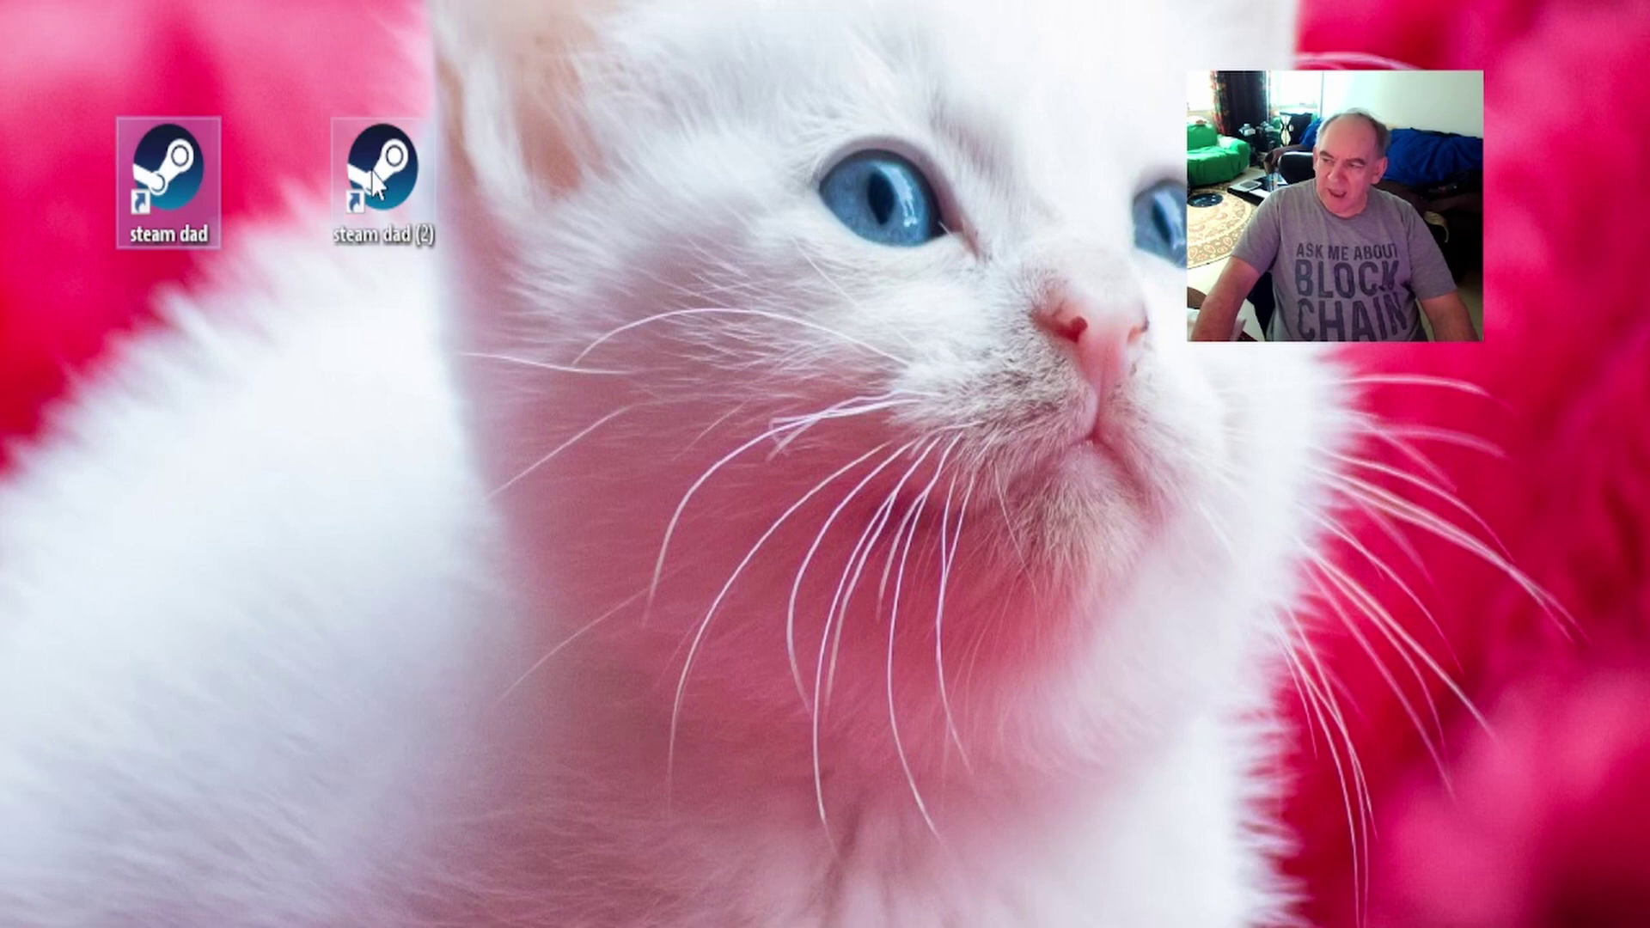
{"action": "left_click", "coordinate": [378, 241]}
{"action": "left_click", "coordinate": [383, 237]}
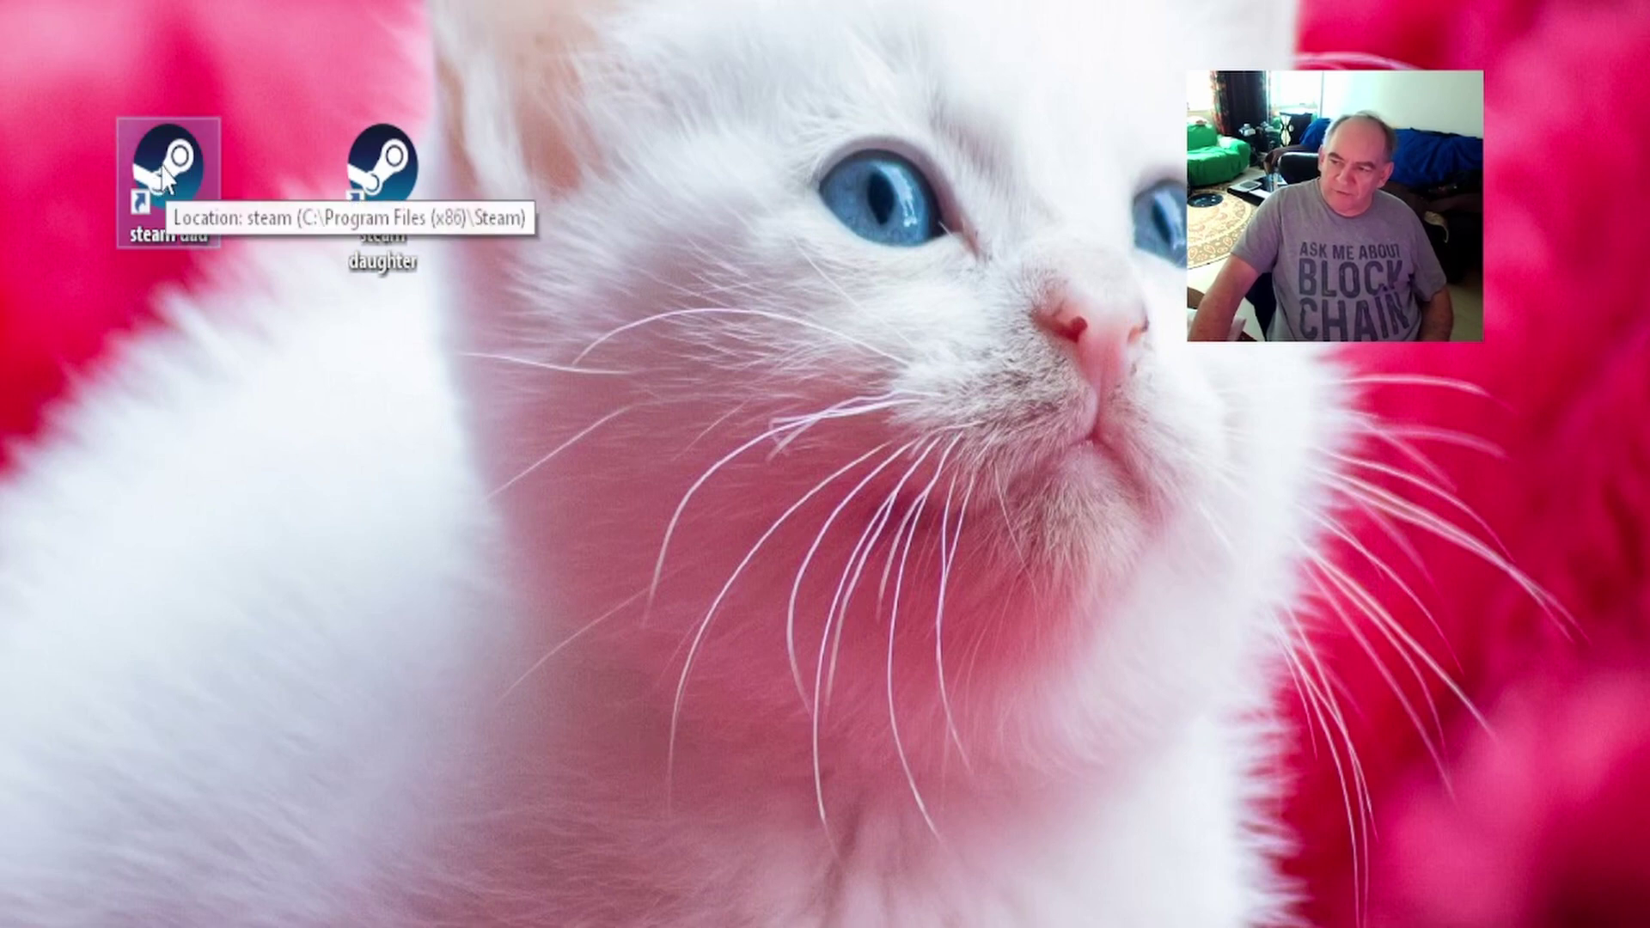
{"action": "right_click", "coordinate": [161, 182]}
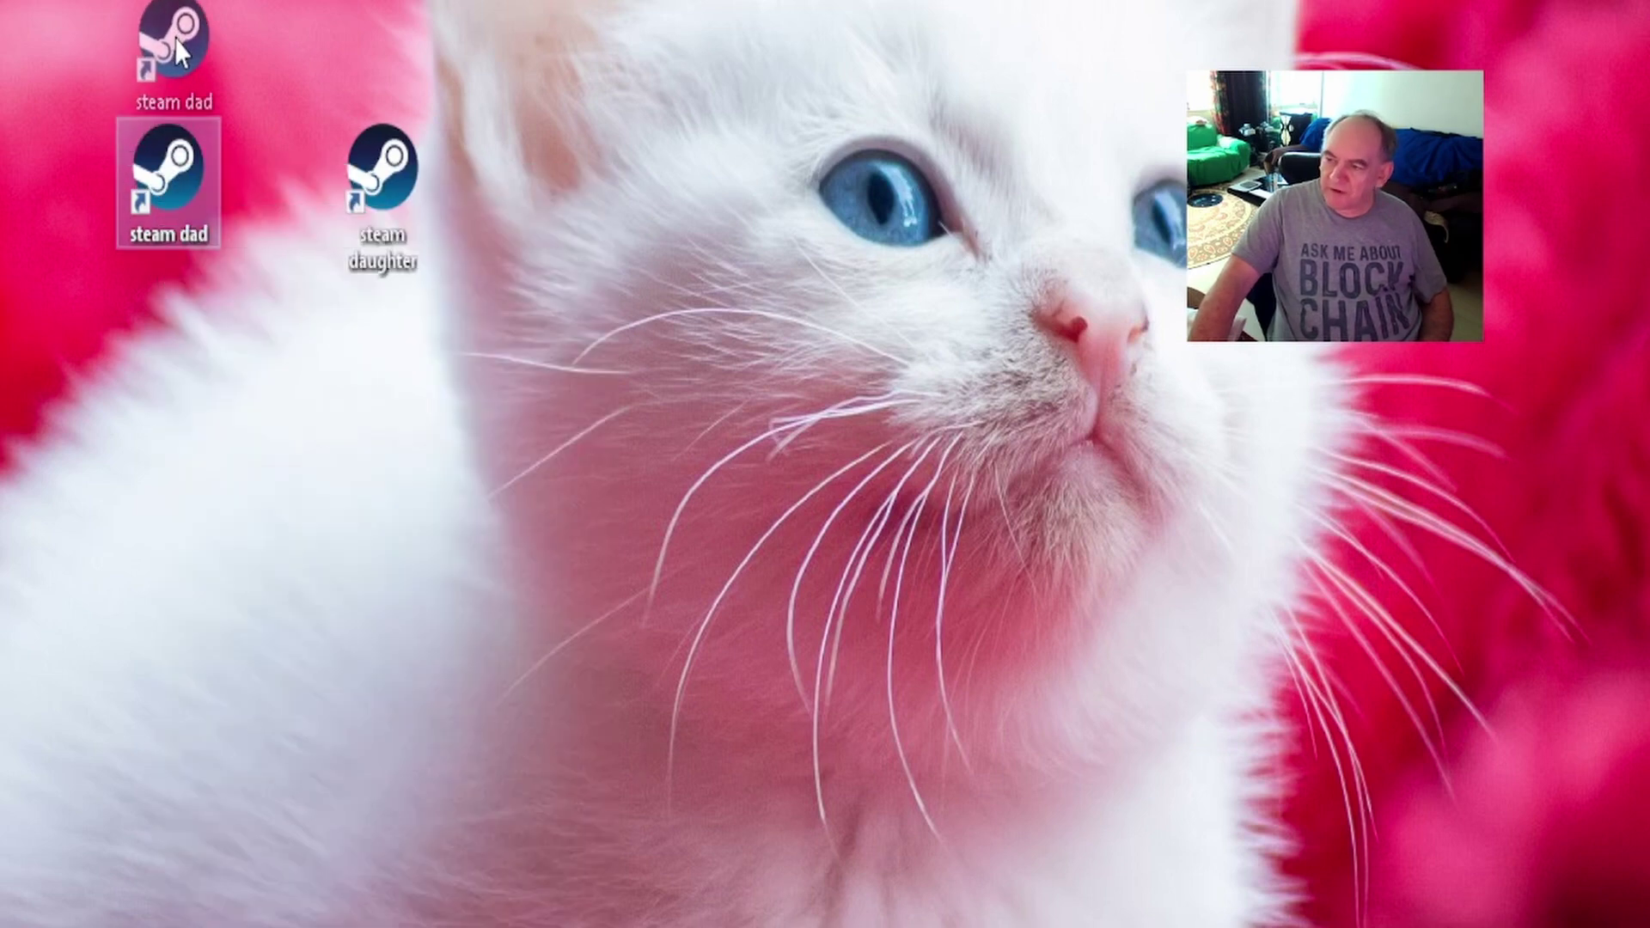
{"action": "left_click_drag", "start_coordinate": [175, 39], "coordinate": [180, 33]}
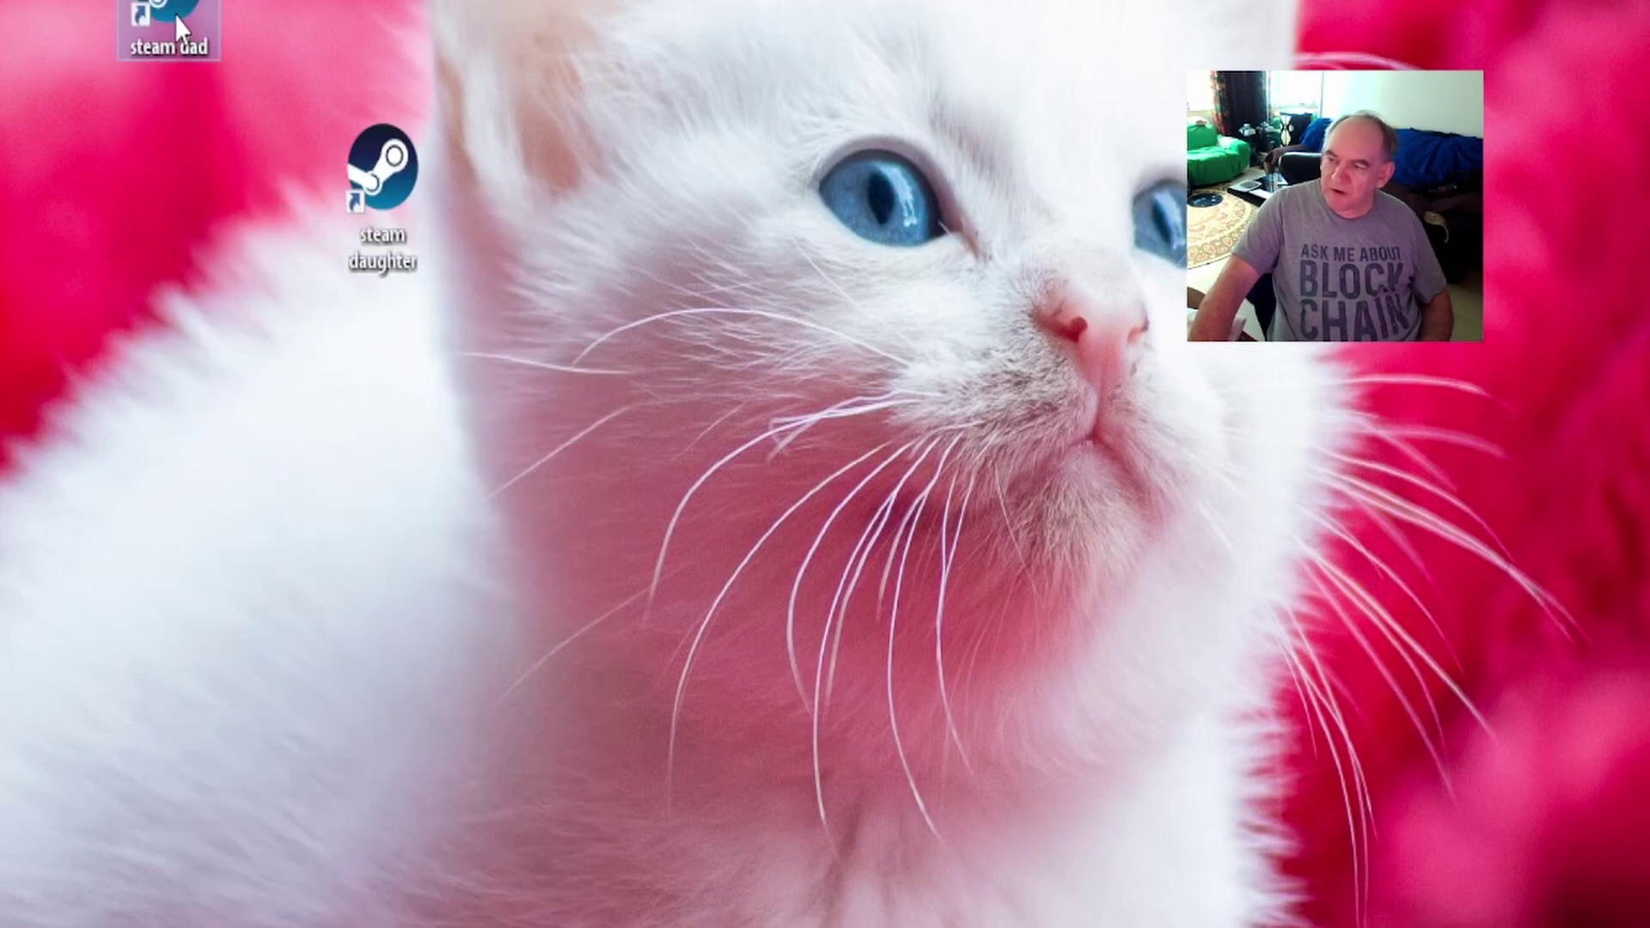
Open steam dad's Properties and inspect the steam.exe path in the Target field.
{"action": "right_click", "coordinate": [168, 14]}
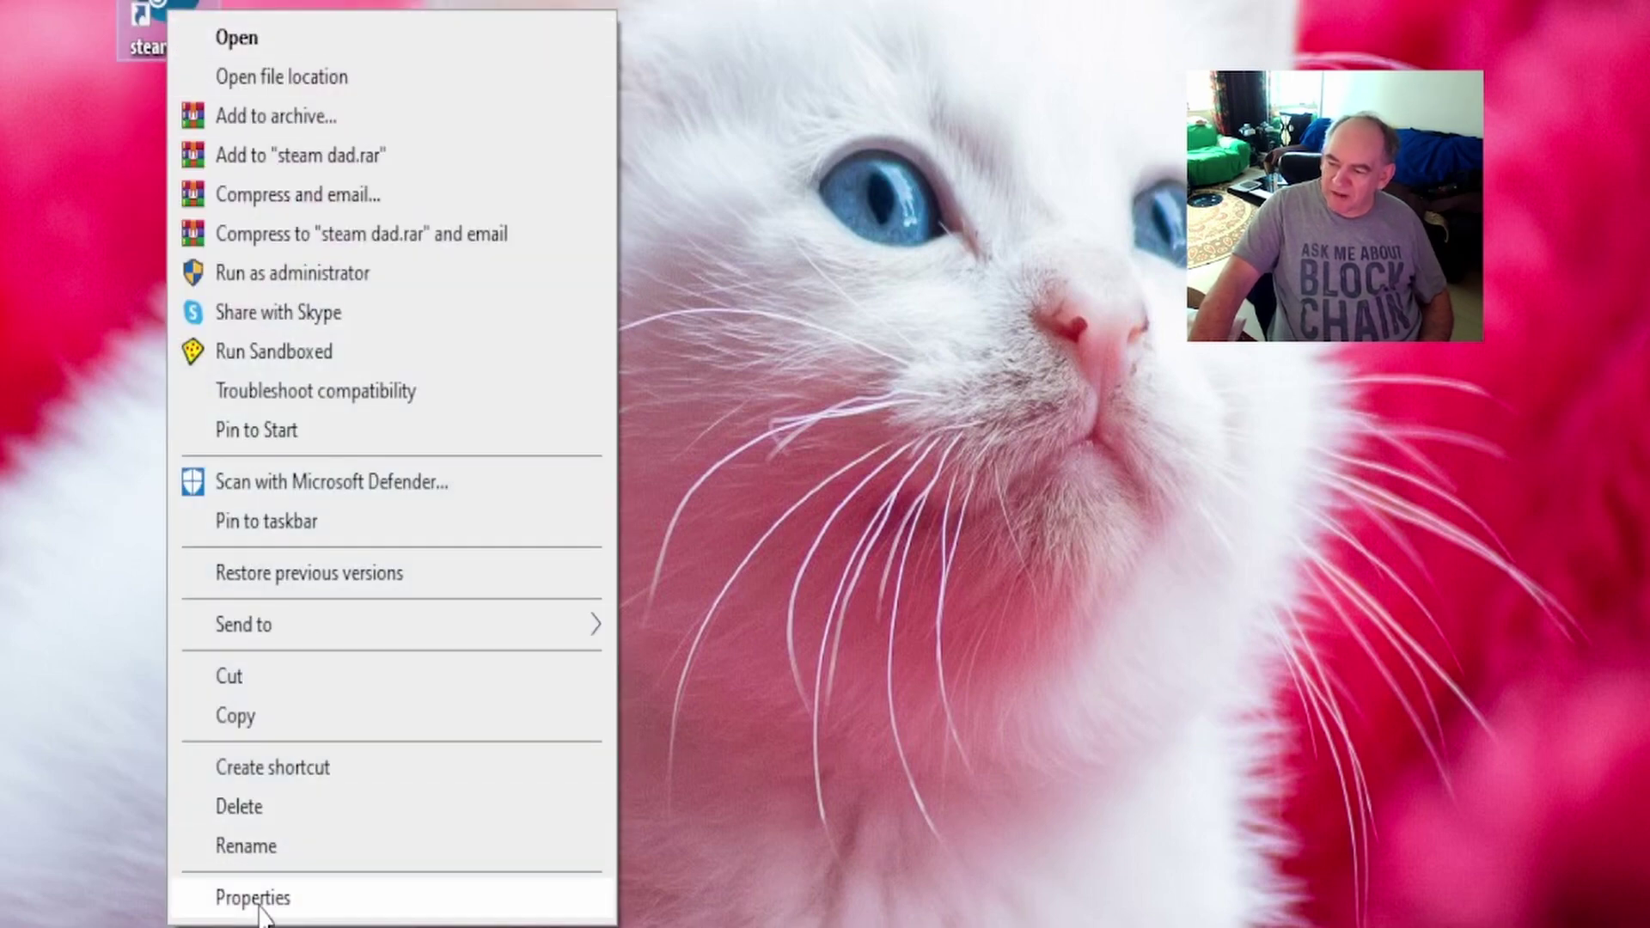
{"action": "left_click", "coordinate": [262, 898]}
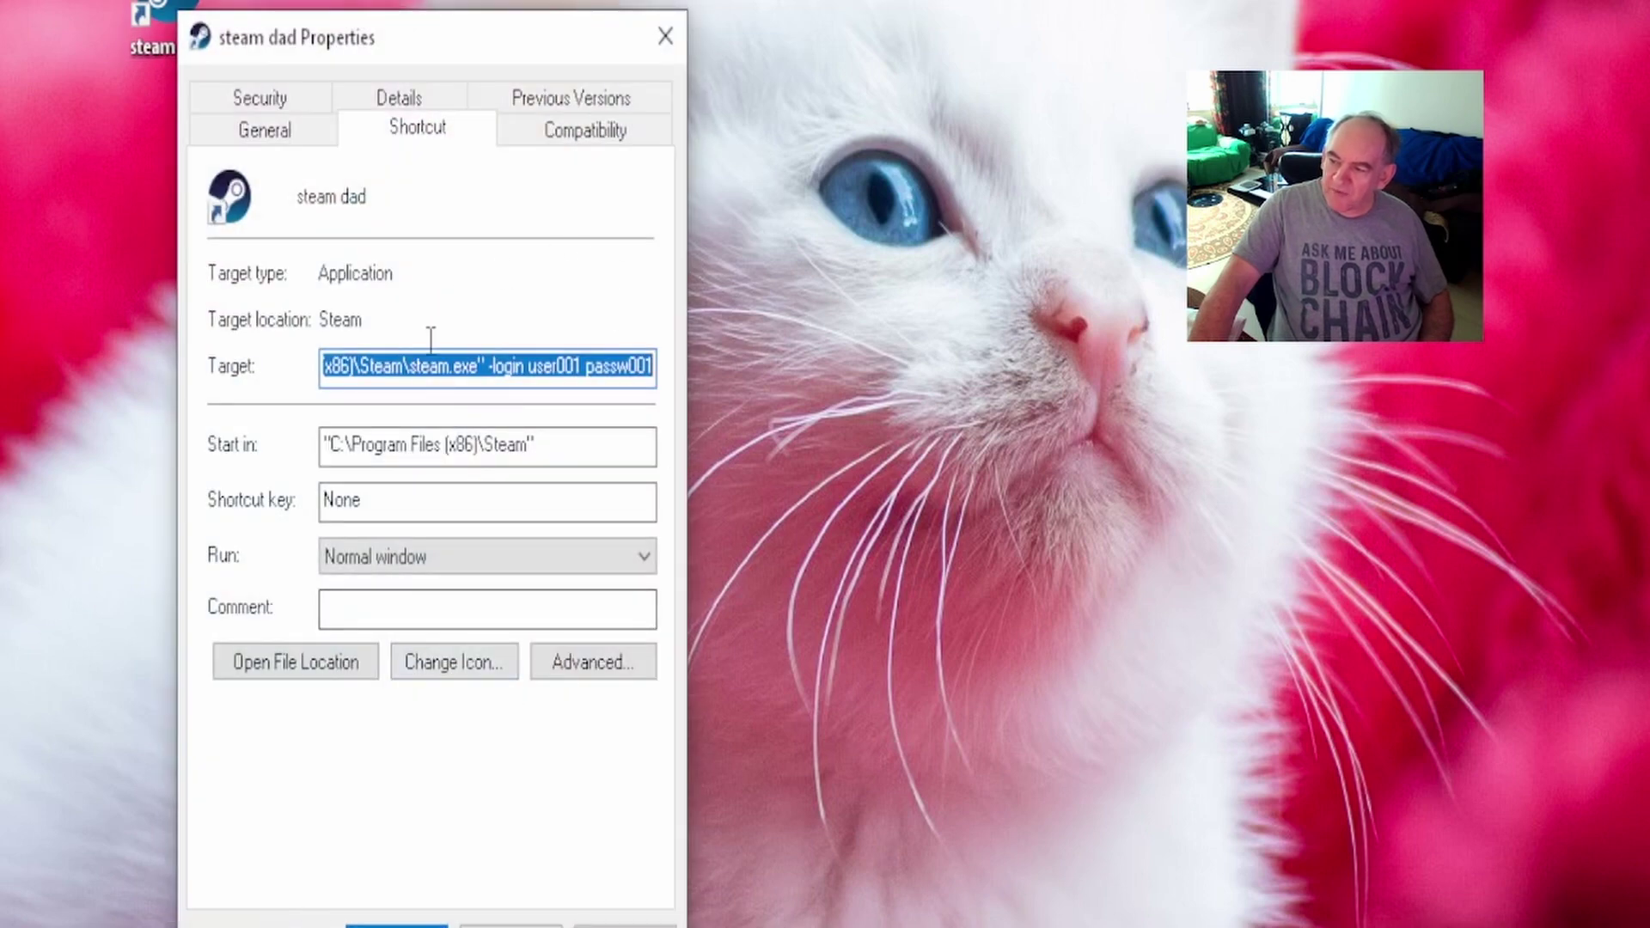
{"action": "left_click", "coordinate": [387, 367]}
{"action": "left_click_drag", "start_coordinate": [381, 352], "coordinate": [610, 387]}
{"action": "left_click", "coordinate": [364, 370]}
{"action": "left_click", "coordinate": [612, 375]}
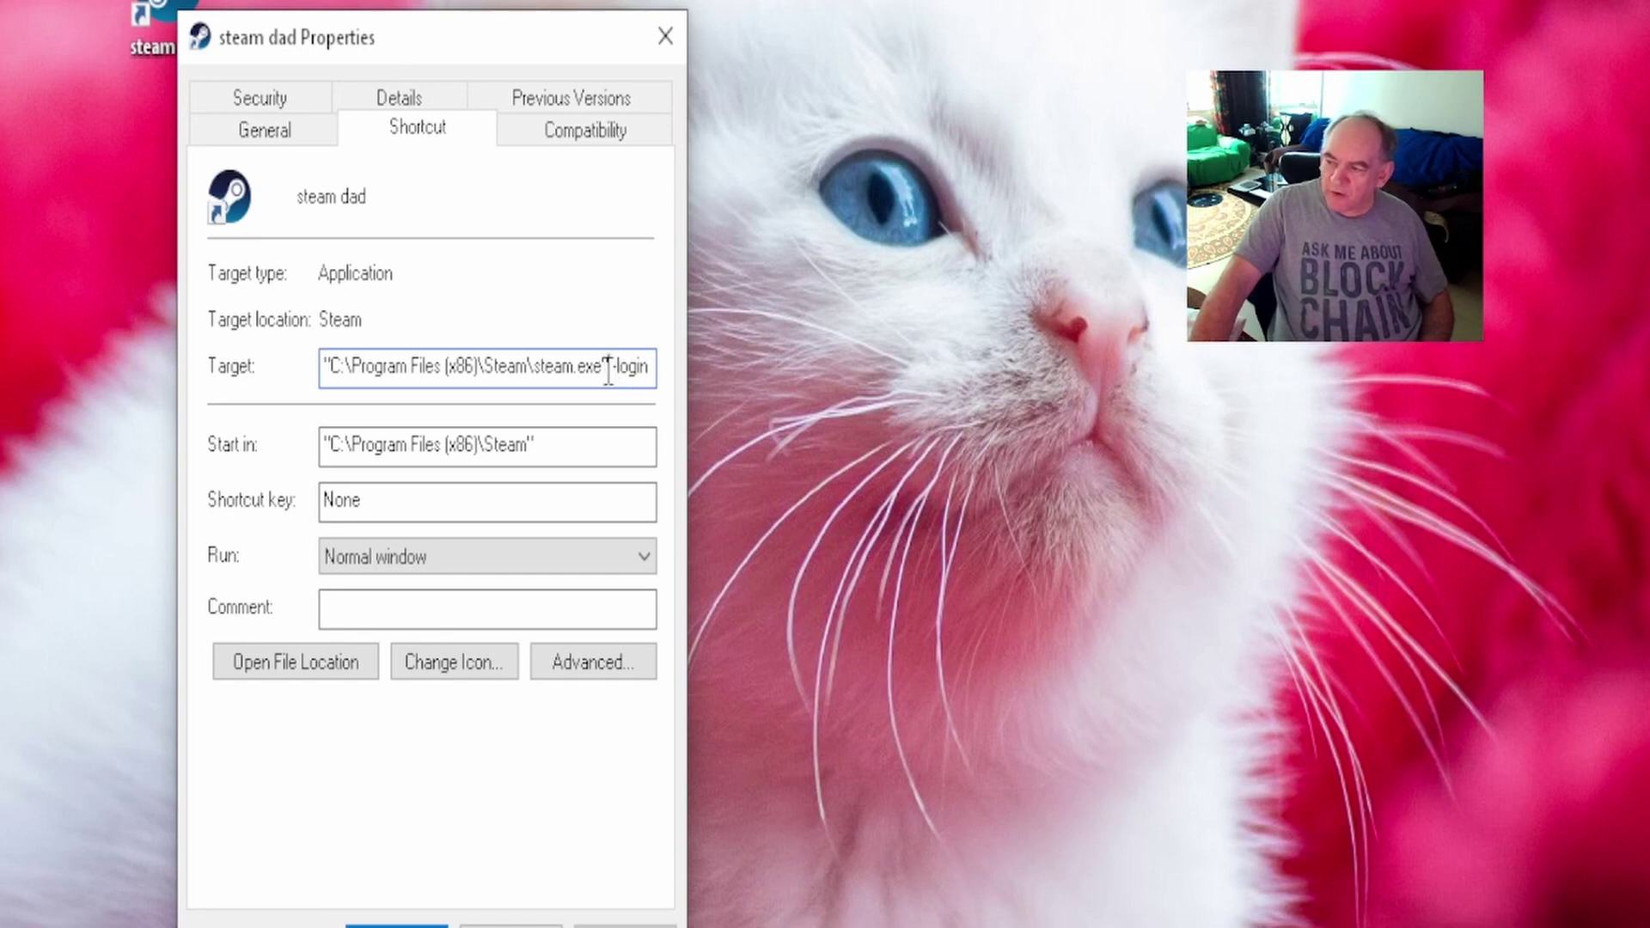
Examine the -login account name and password arguments at the end of the Target.
{"action": "left_click_drag", "start_coordinate": [608, 372], "coordinate": [697, 359]}
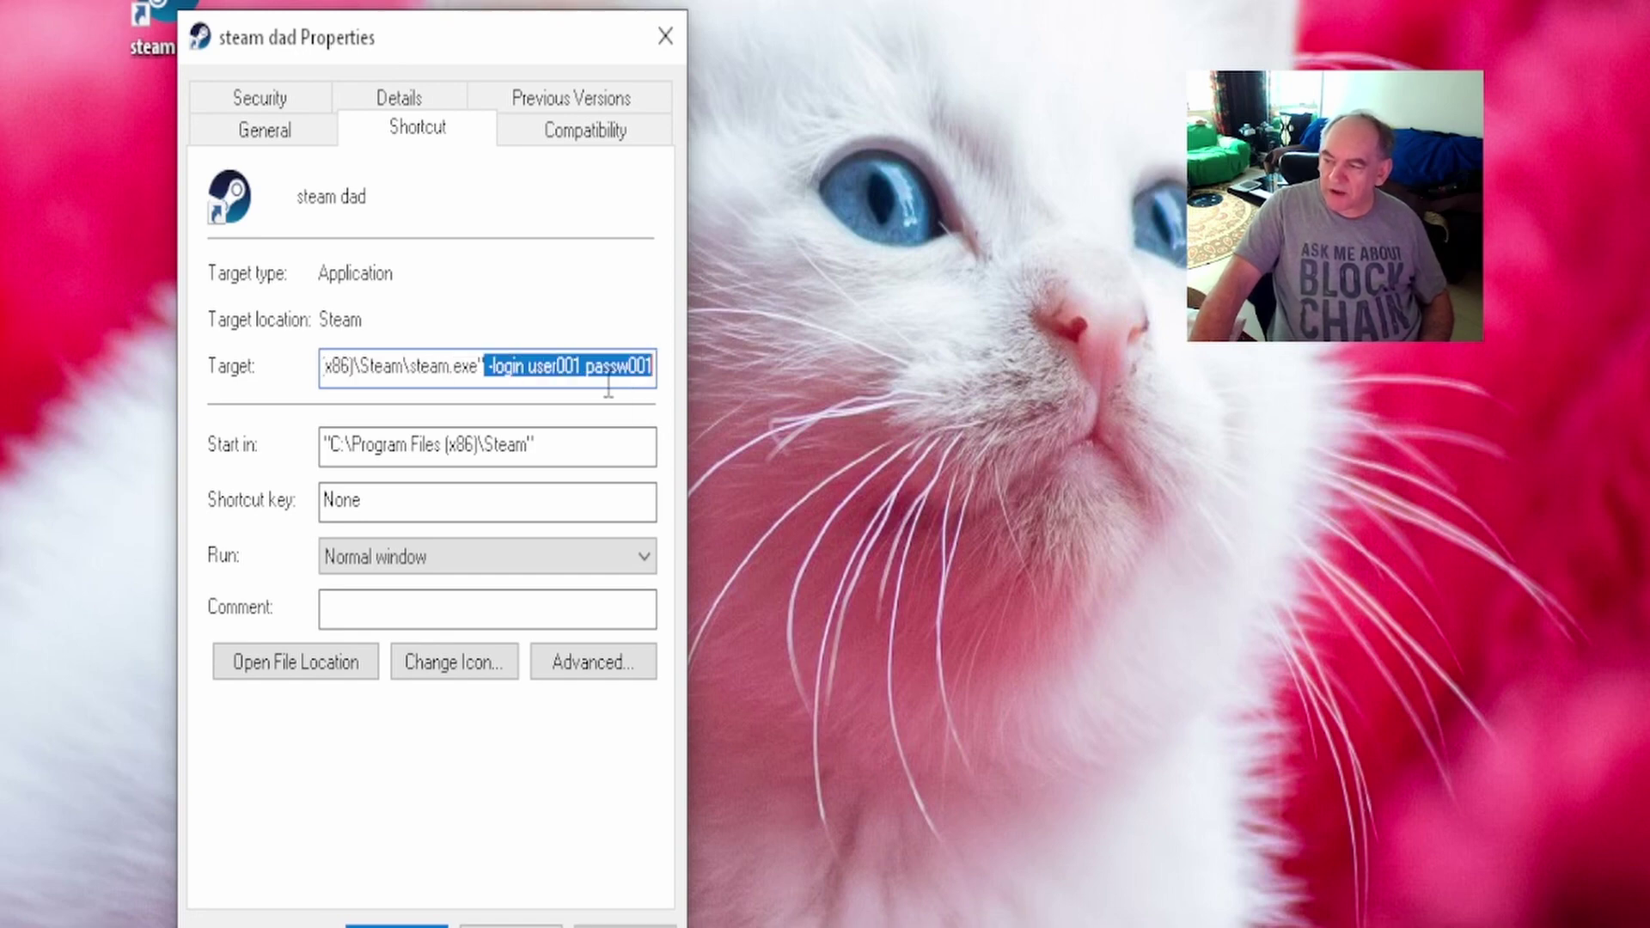
{"action": "left_click", "coordinate": [574, 360]}
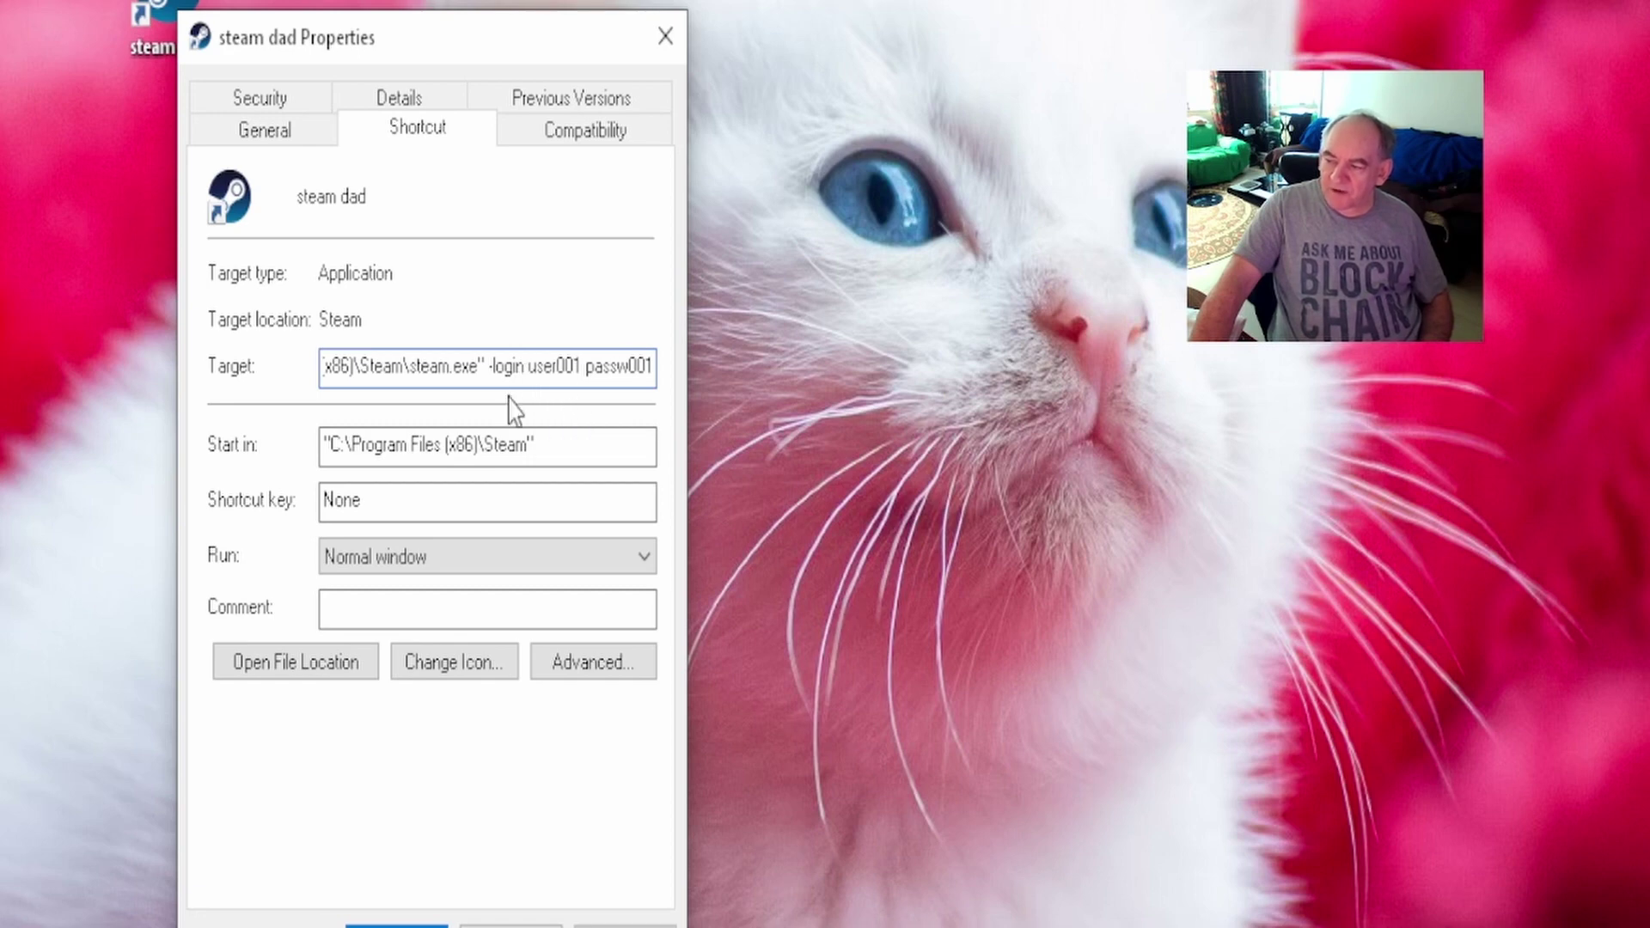
{"action": "left_click_drag", "start_coordinate": [526, 366], "coordinate": [653, 369]}
{"action": "left_click", "coordinate": [613, 366]}
{"action": "left_click", "coordinate": [554, 369]}
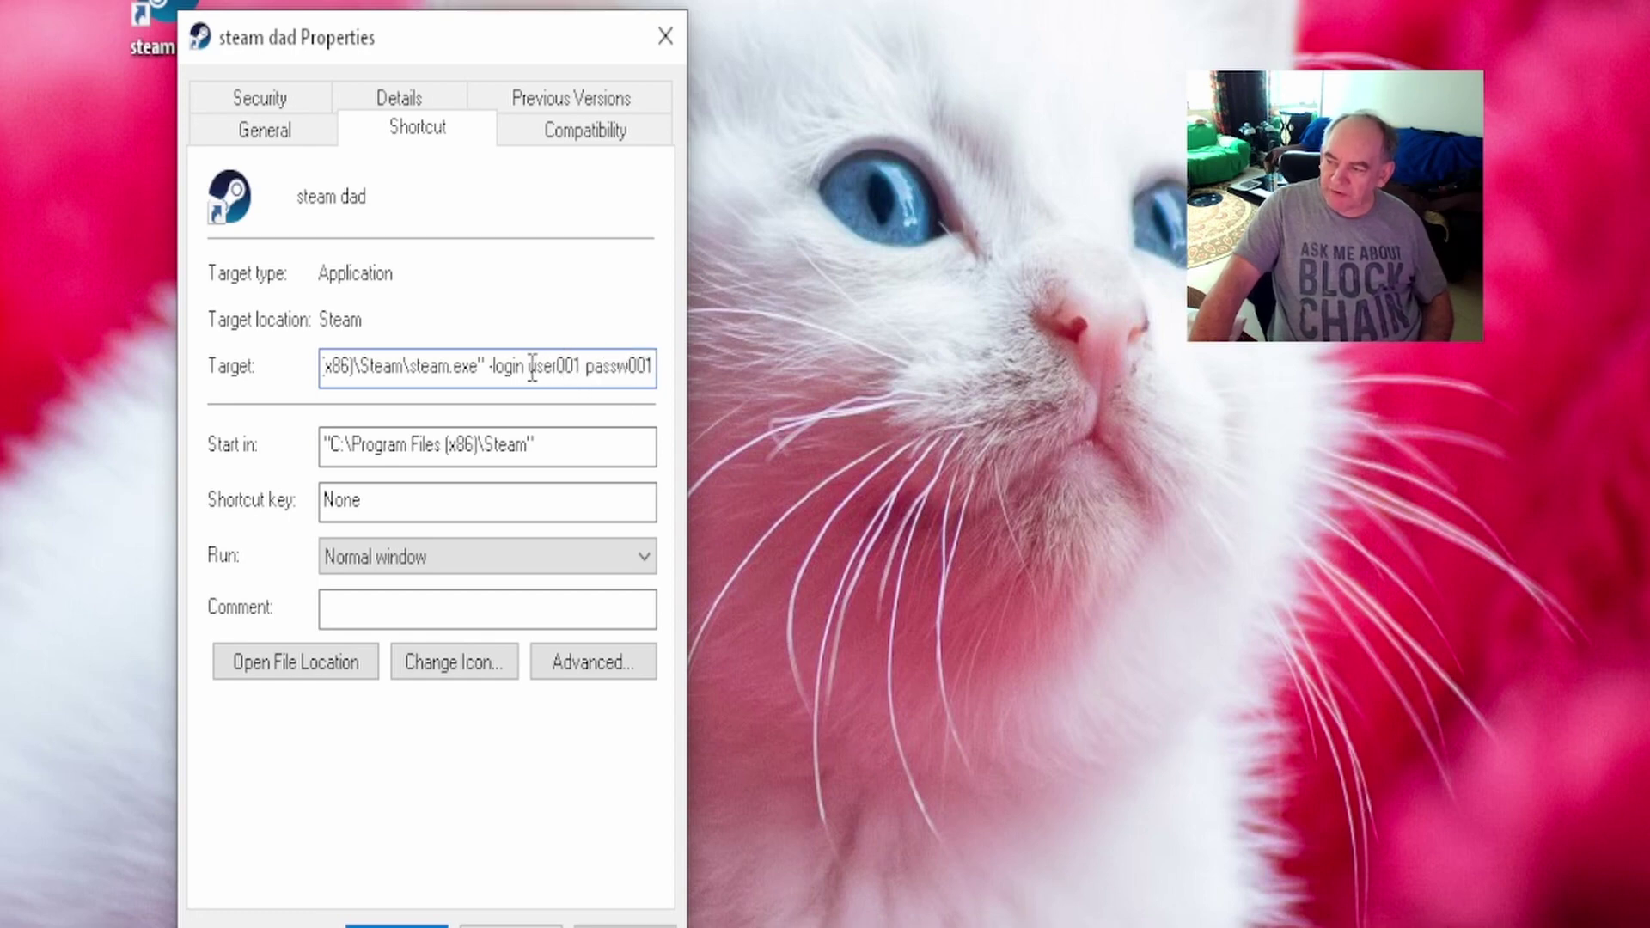
{"action": "left_click_drag", "start_coordinate": [532, 367], "coordinate": [648, 436]}
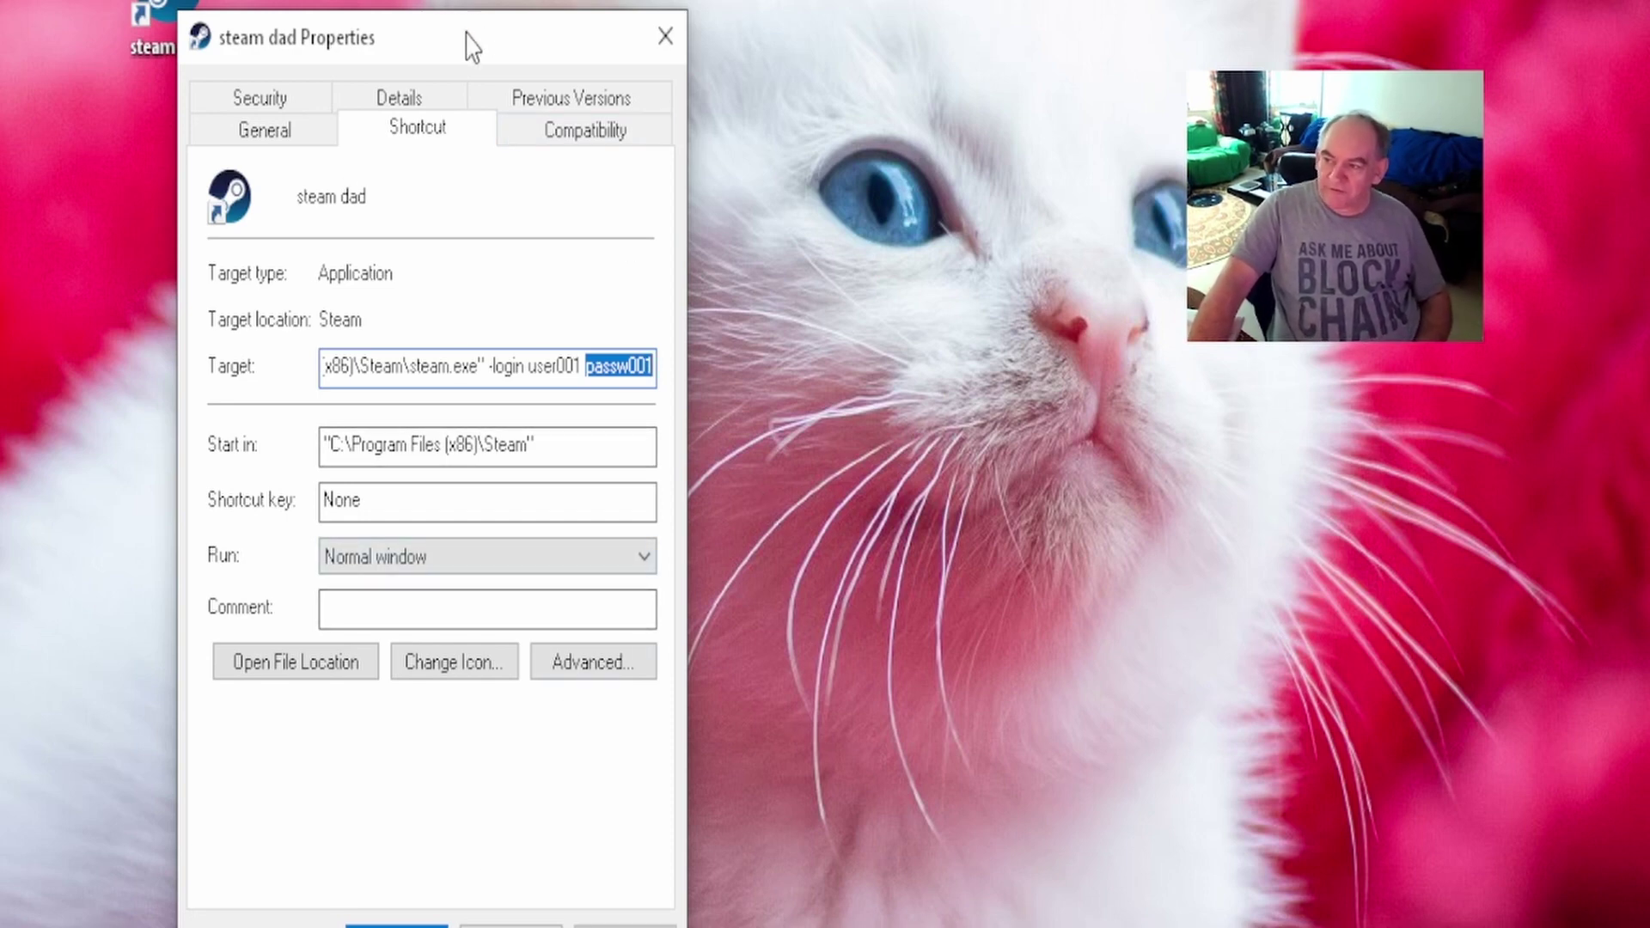
Reposition the steam dad properties window, then close it with OK.
{"action": "left_click_drag", "start_coordinate": [456, 37], "coordinate": [477, 32]}
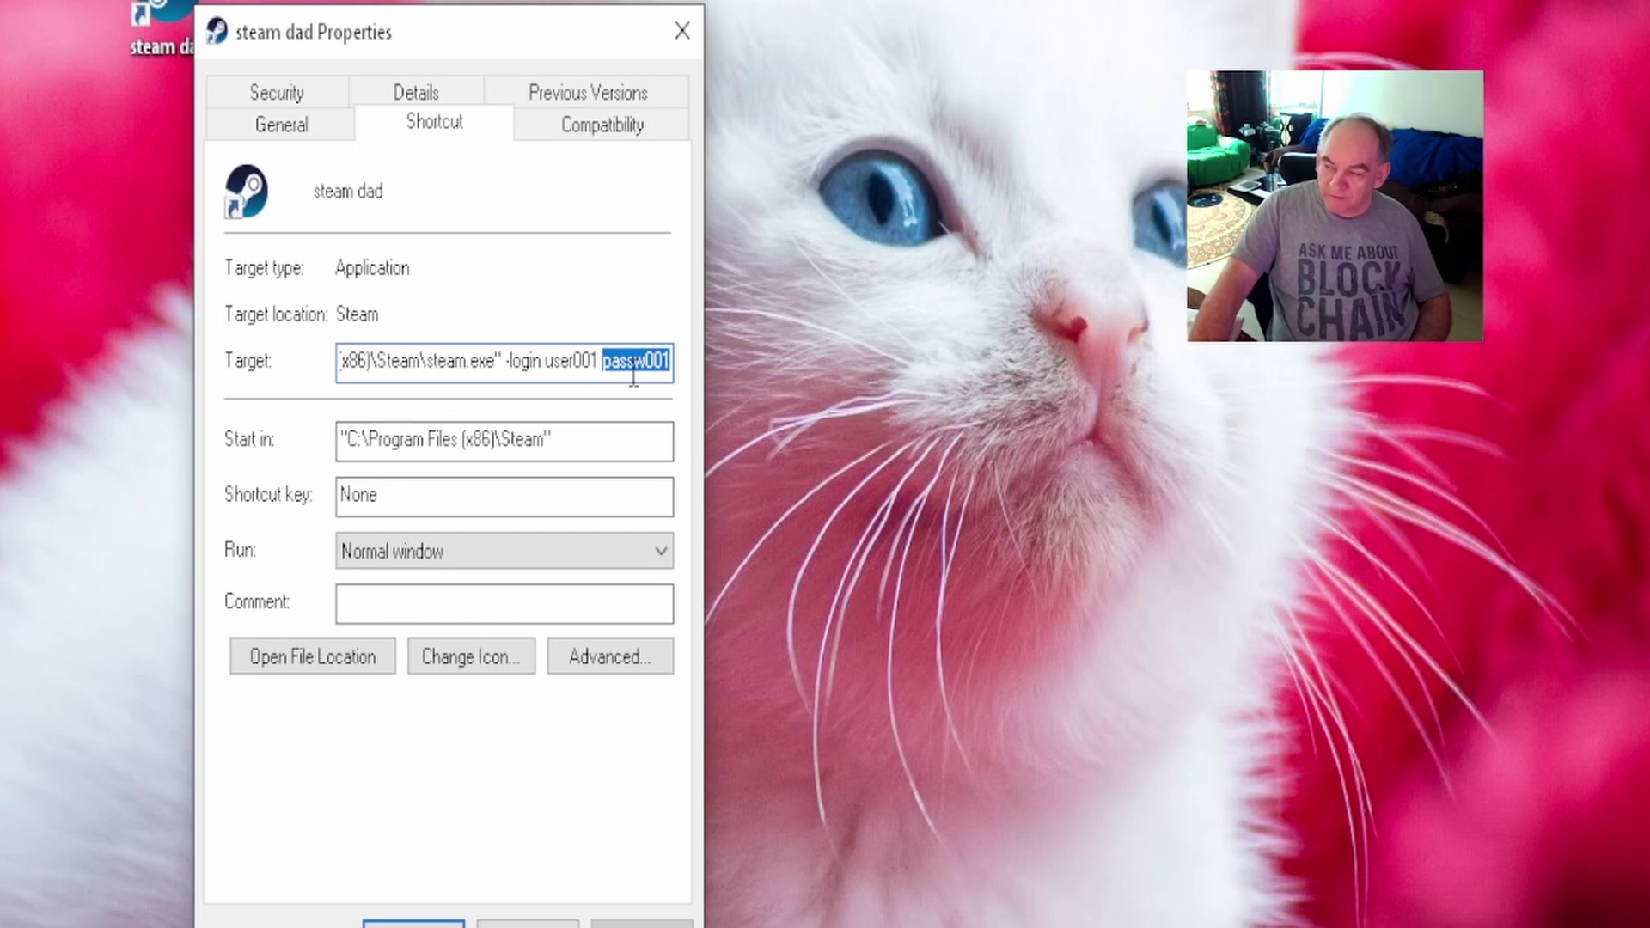
{"action": "left_click_drag", "start_coordinate": [446, 41], "coordinate": [401, 34]}
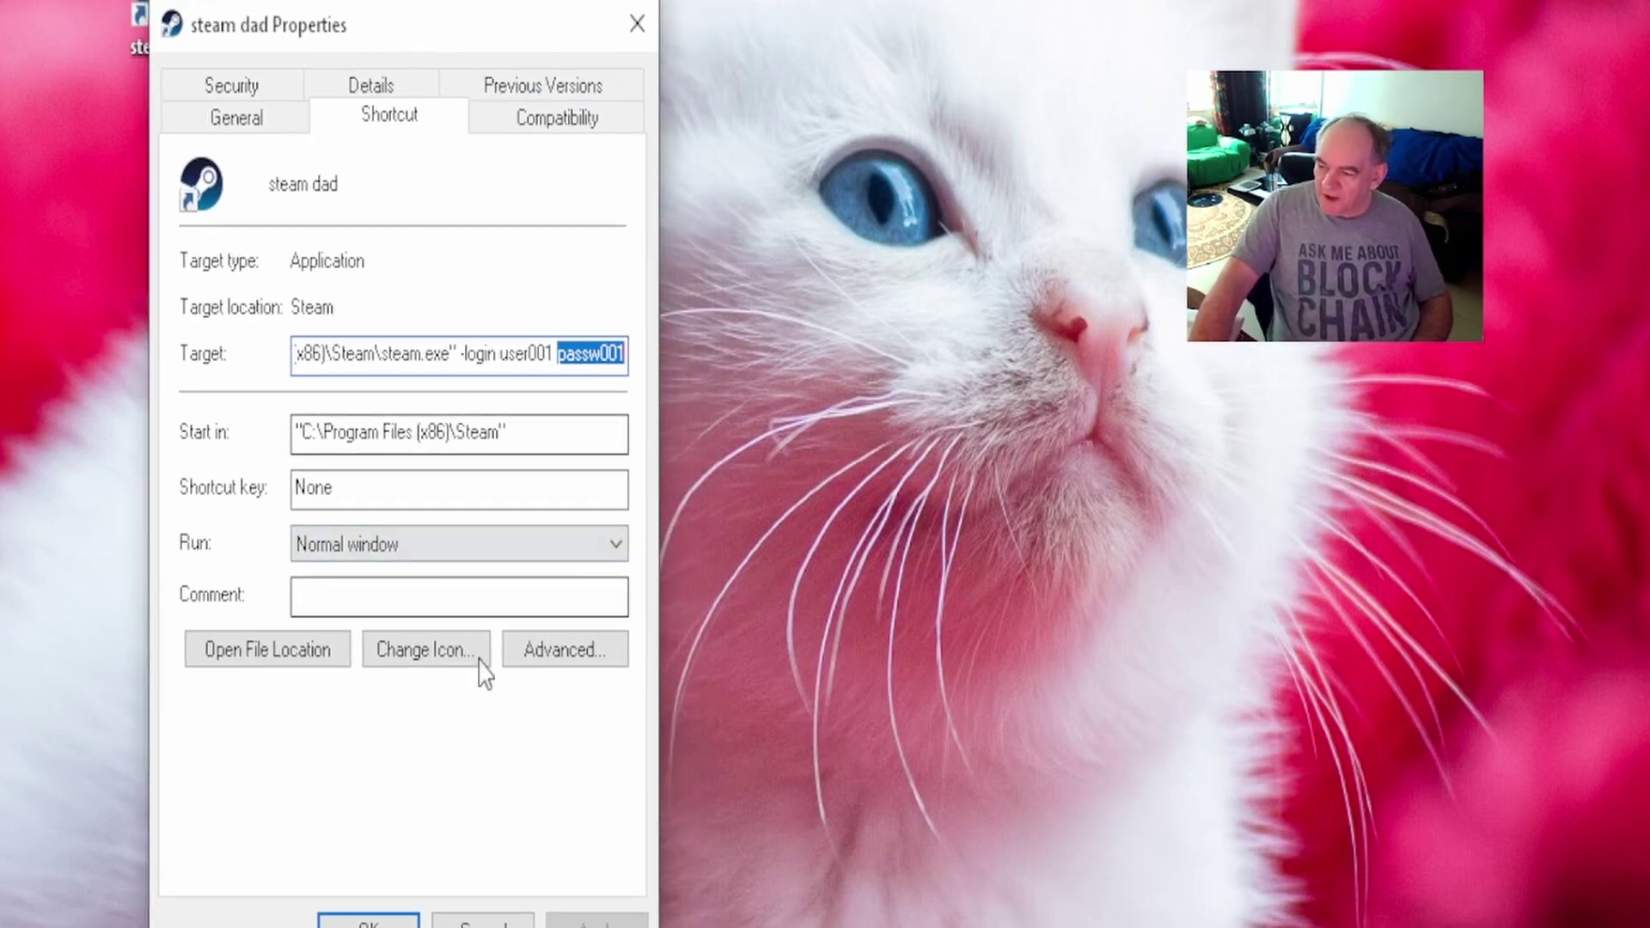
{"action": "left_click", "coordinate": [384, 924]}
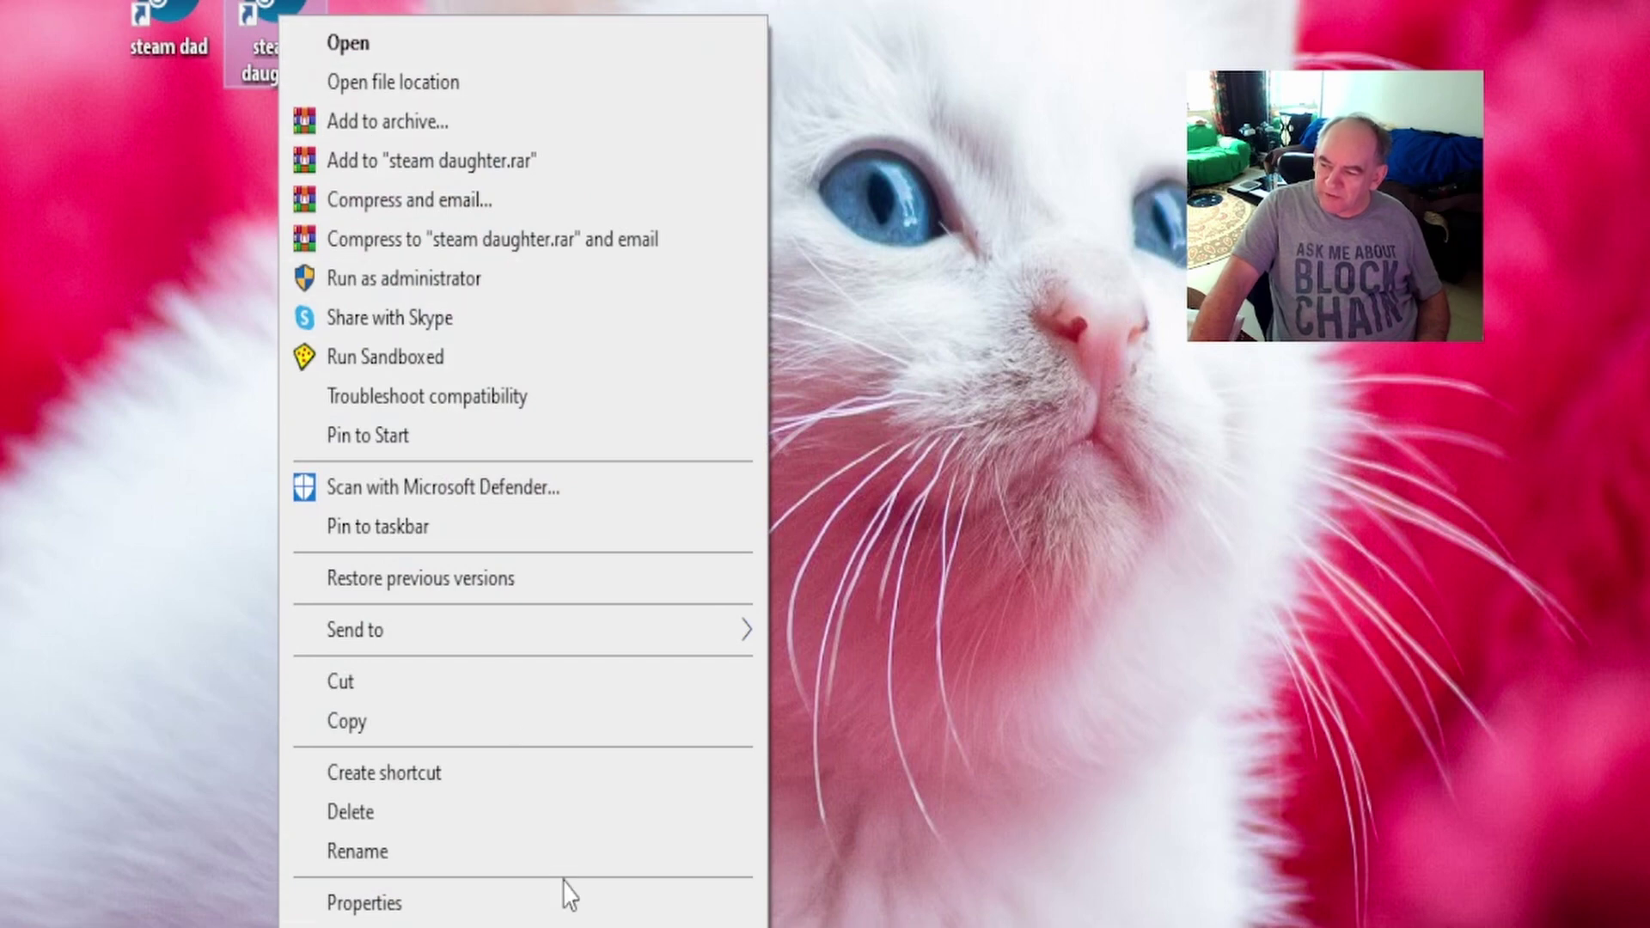
In steam daughter's Target, replace the account name after -login with the daughter's username.
{"action": "left_click", "coordinate": [447, 911]}
{"action": "left_click", "coordinate": [646, 374]}
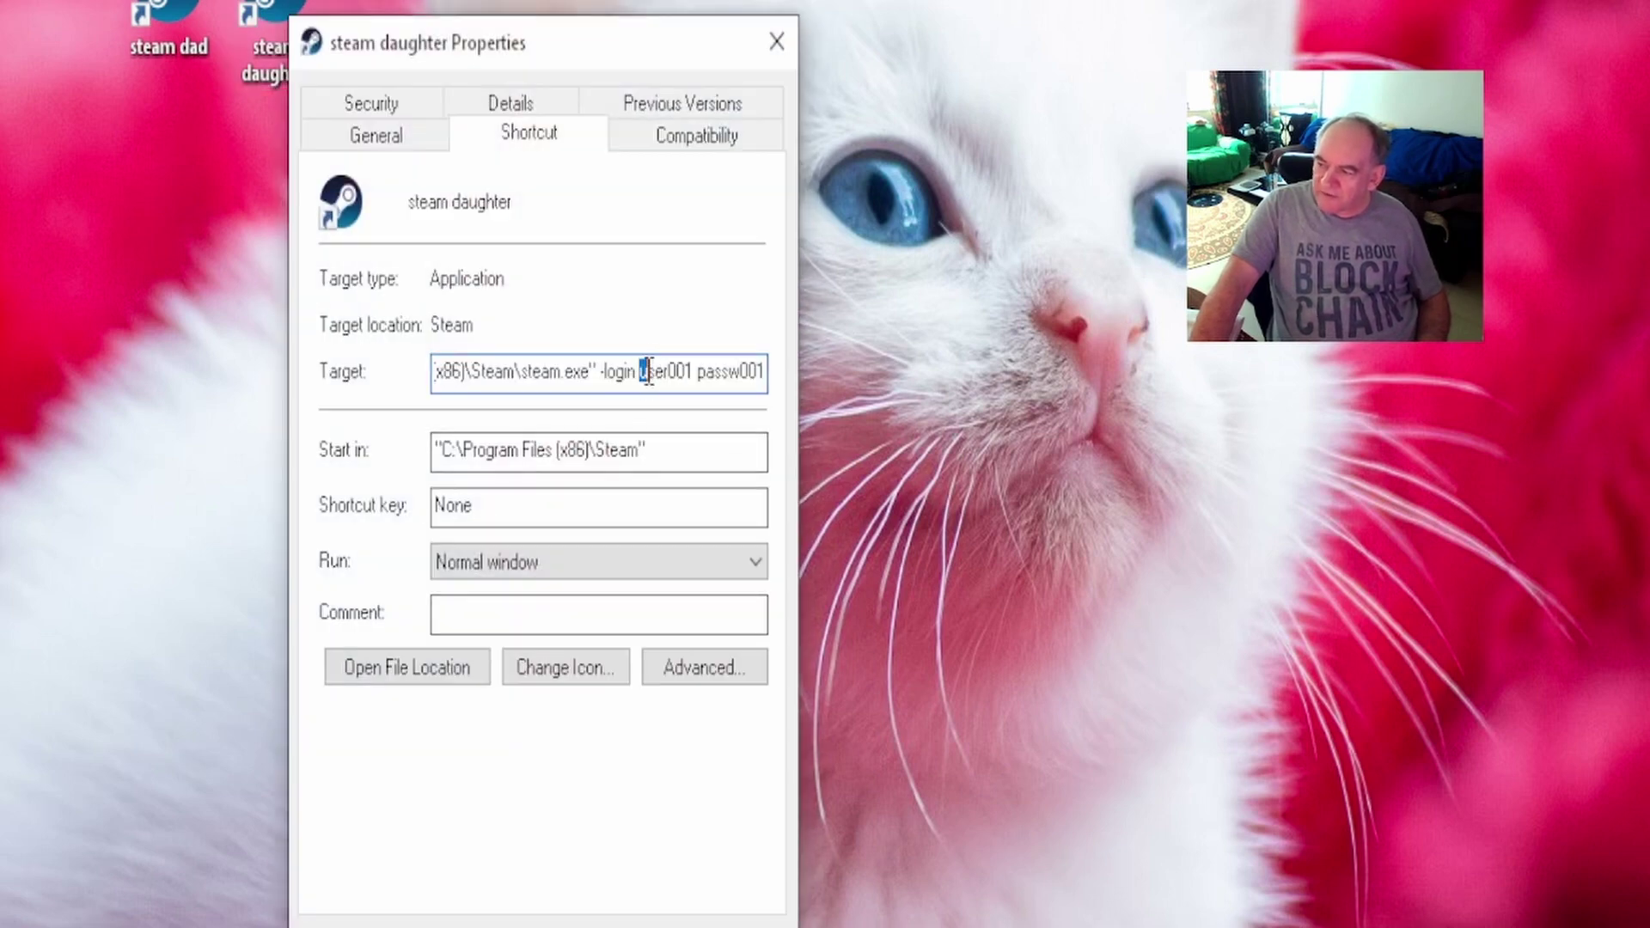
{"action": "left_click_drag", "start_coordinate": [648, 374], "coordinate": [692, 358]}
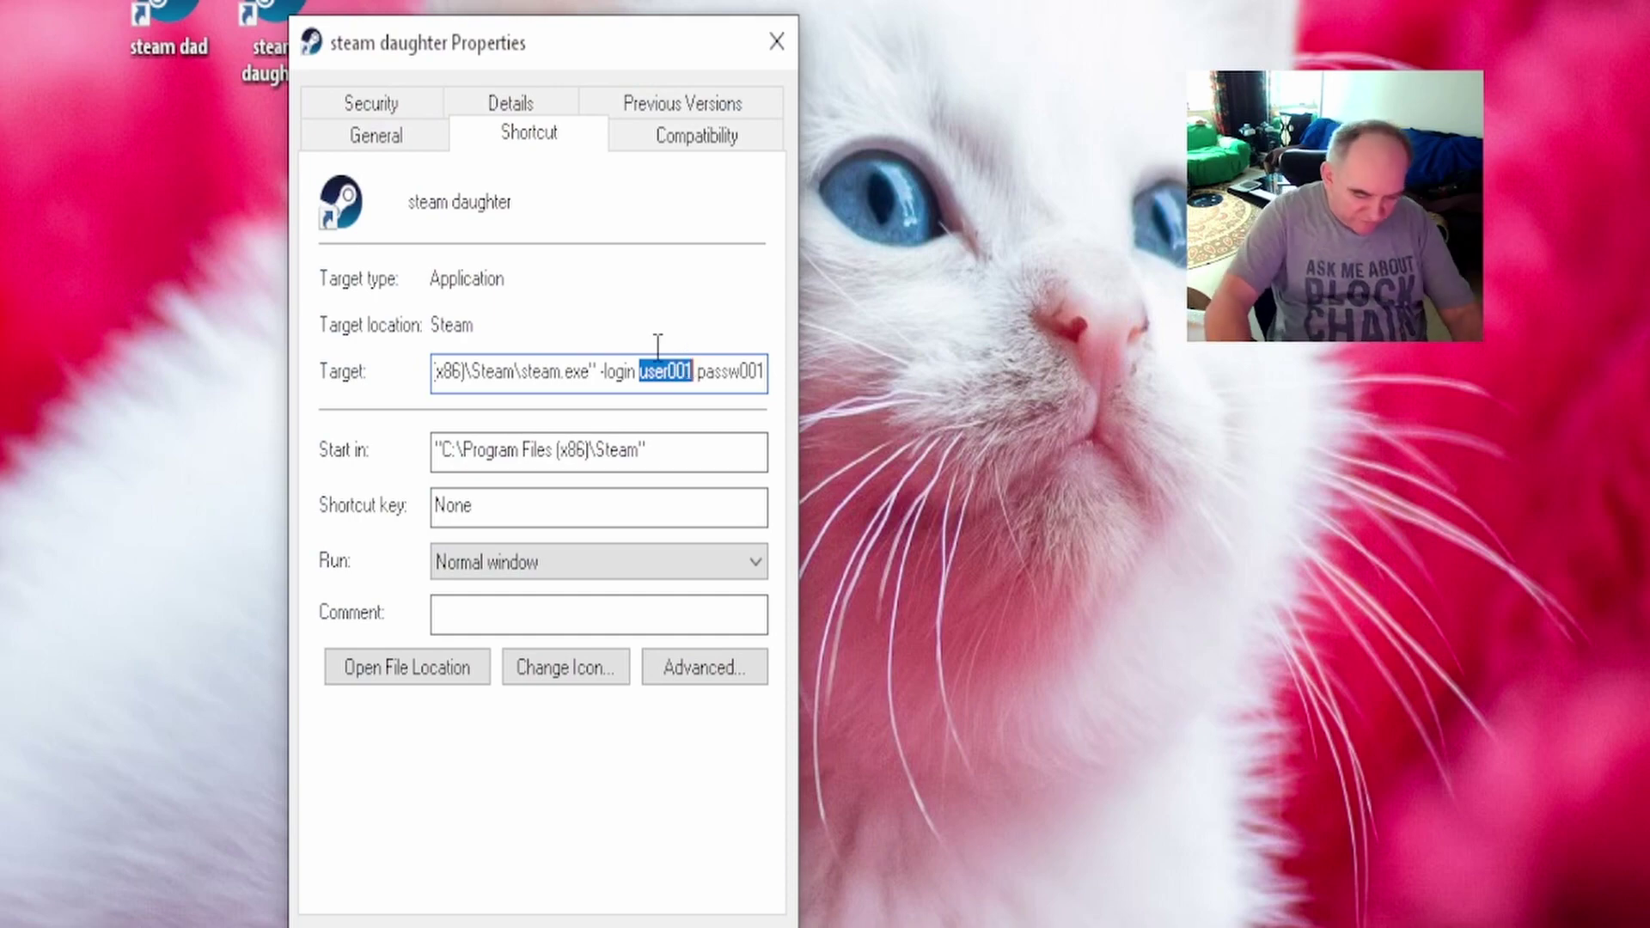
{"action": "type", "text": "daugthter"}
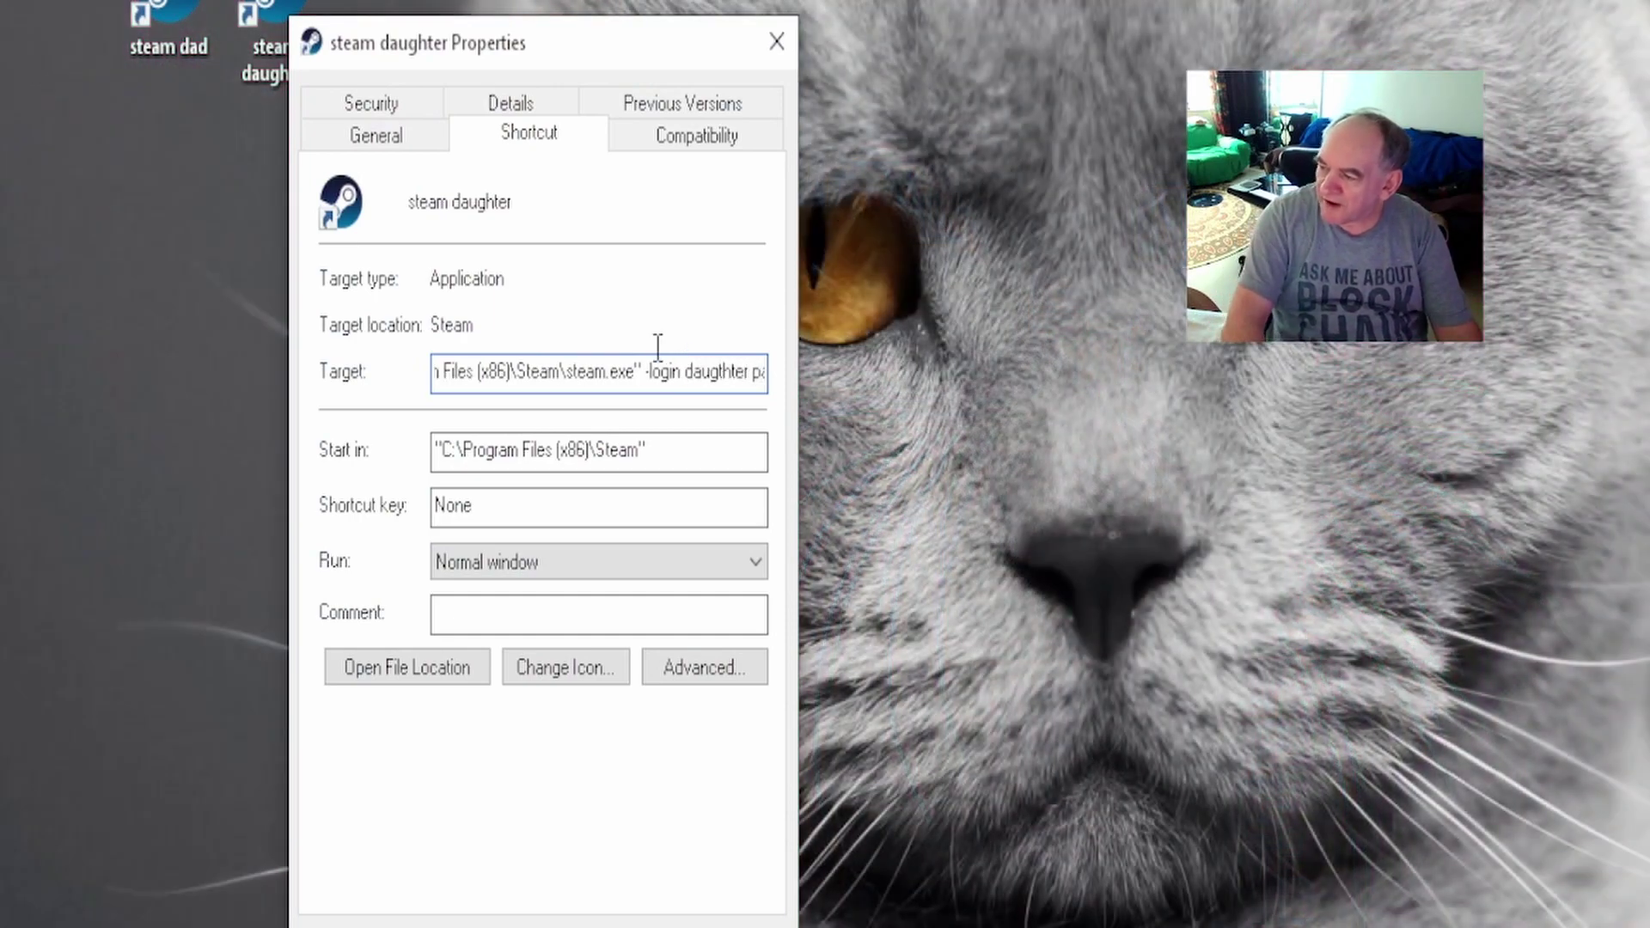
Replace the password with the daughter's, apply the change, and rearrange the two shortcuts.
{"action": "key", "text": "Delete"}
{"action": "key", "text": "Delete"}
{"action": "key", "text": "Delete"}
{"action": "key", "text": "Delete"}
{"action": "key", "text": "Delete"}
{"action": "type", "text": "123456"}
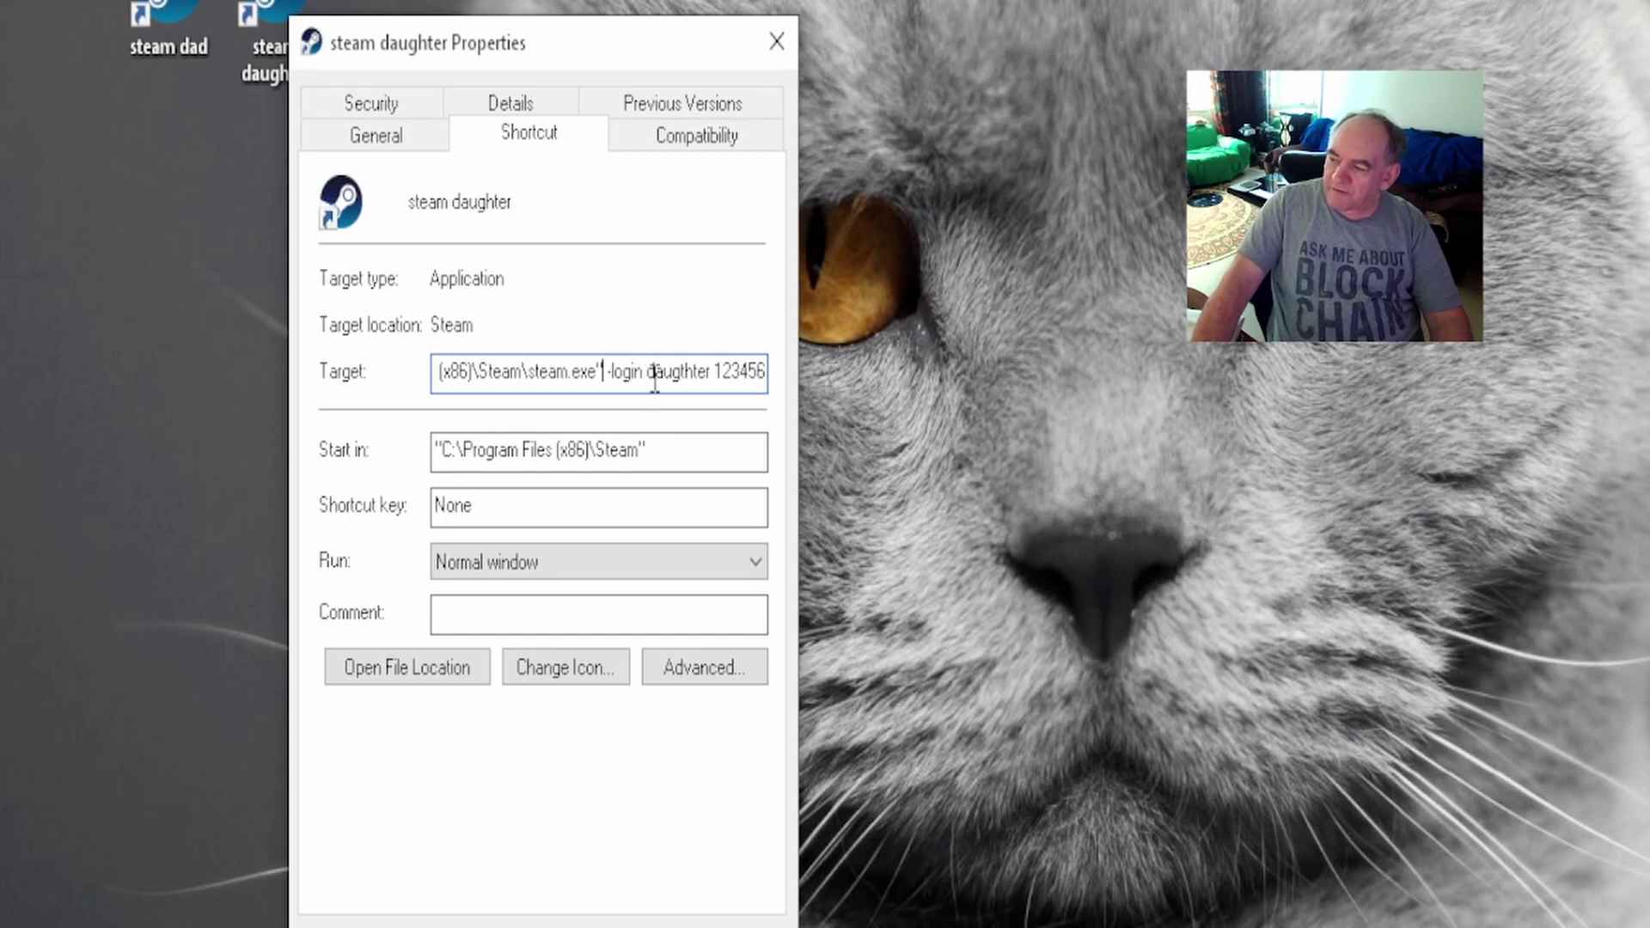
{"action": "left_click_drag", "start_coordinate": [745, 376], "coordinate": [772, 375]}
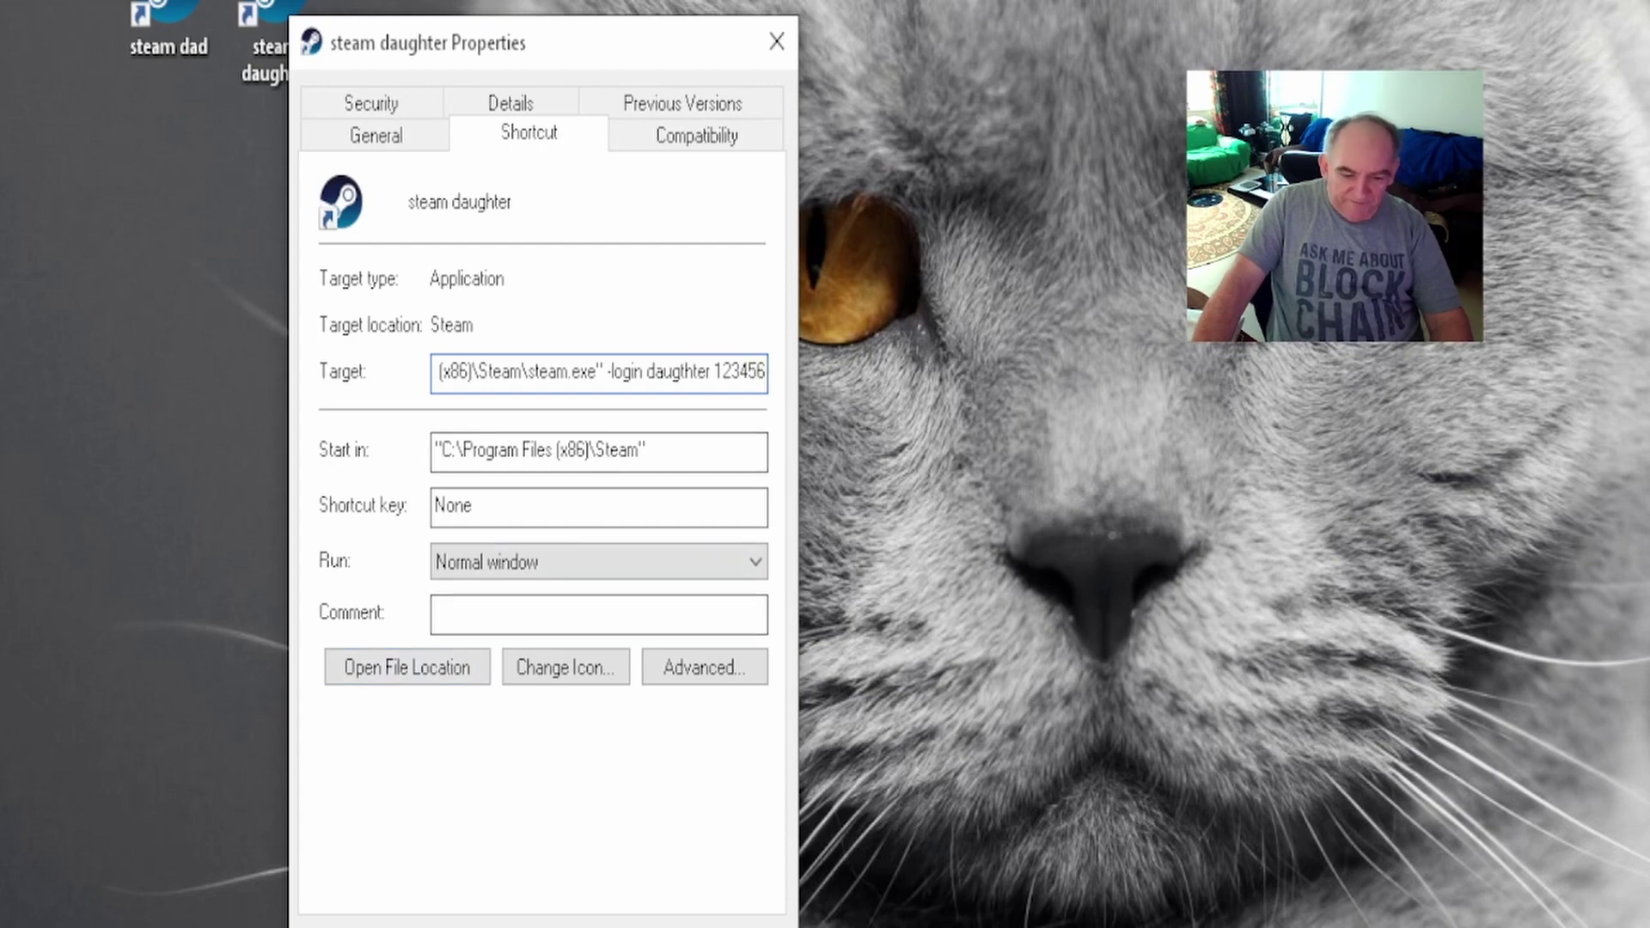
{"action": "key", "text": "Return"}
{"action": "left_click_drag", "start_coordinate": [296, 7], "coordinate": [502, 4]}
{"action": "left_click_drag", "start_coordinate": [185, 9], "coordinate": [292, 7]}
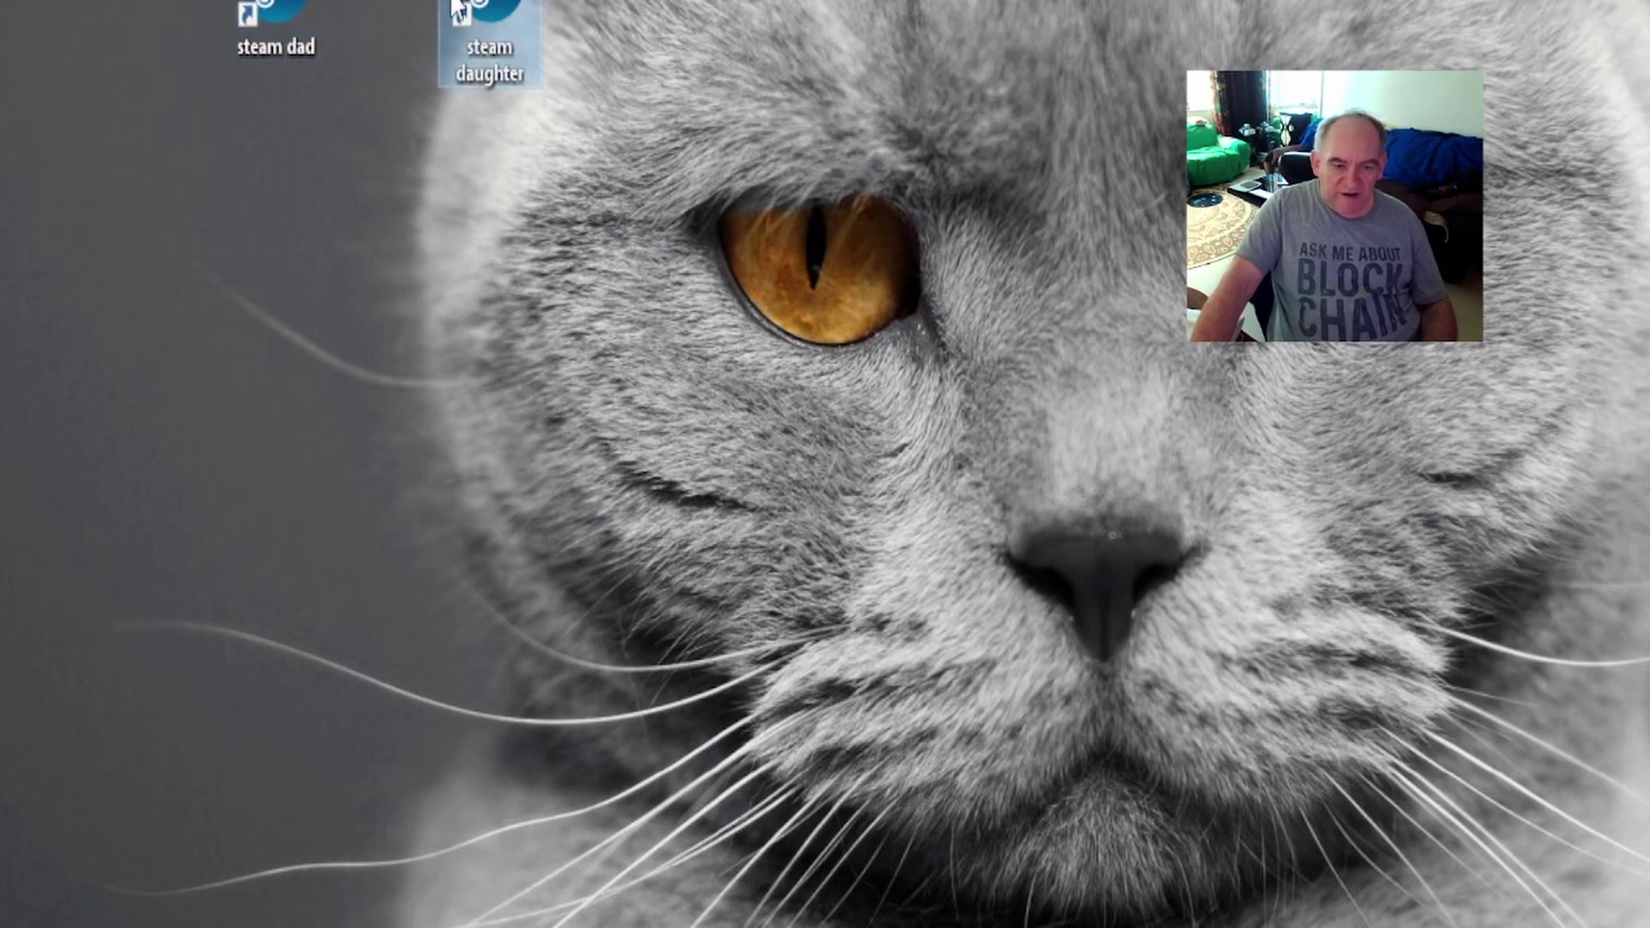
Launch Steam via steam dad, get the incorrect-password error, and dismiss the login window.
{"action": "left_click", "coordinate": [296, 17]}
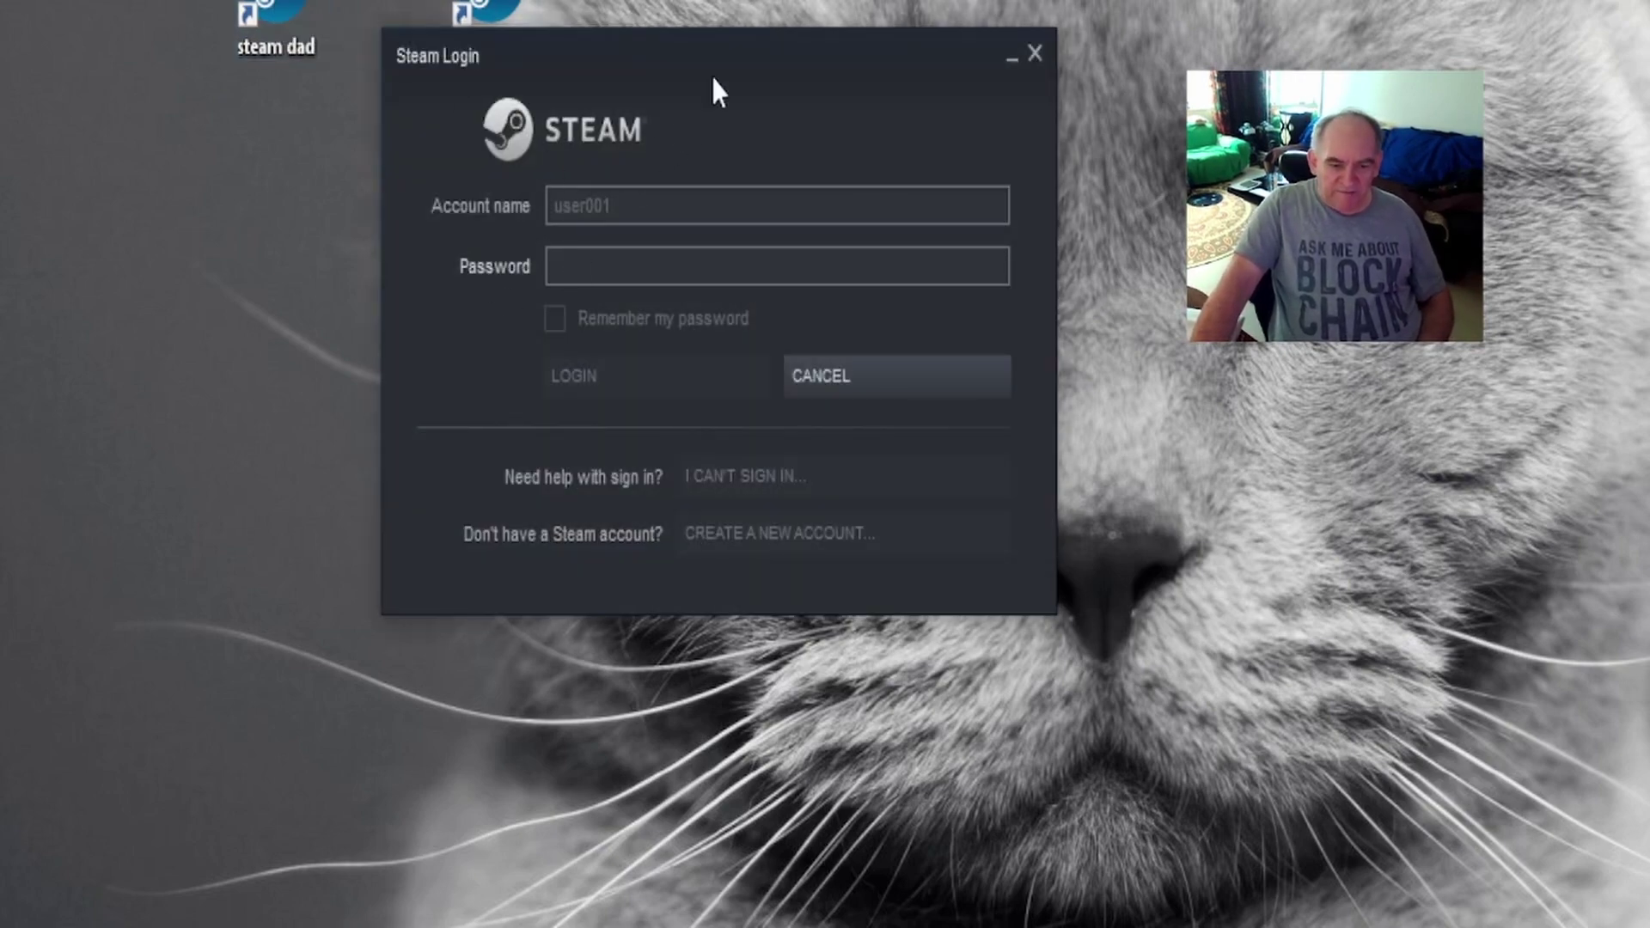
{"action": "left_click_drag", "start_coordinate": [715, 86], "coordinate": [543, 52]}
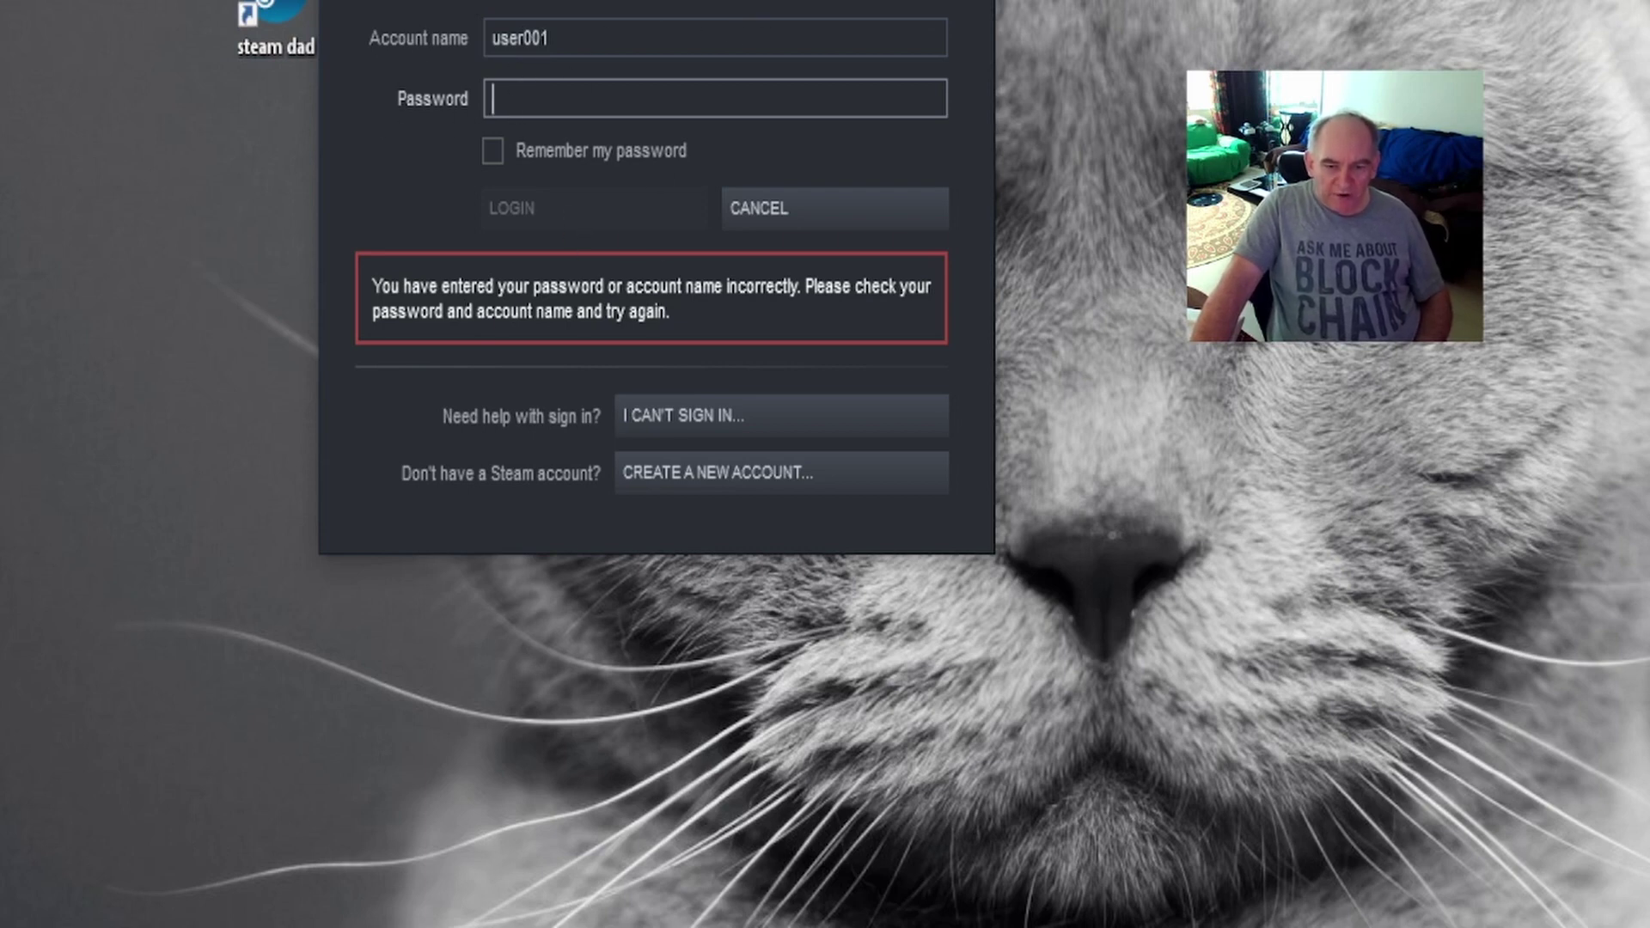
{"action": "key", "text": "Escape"}
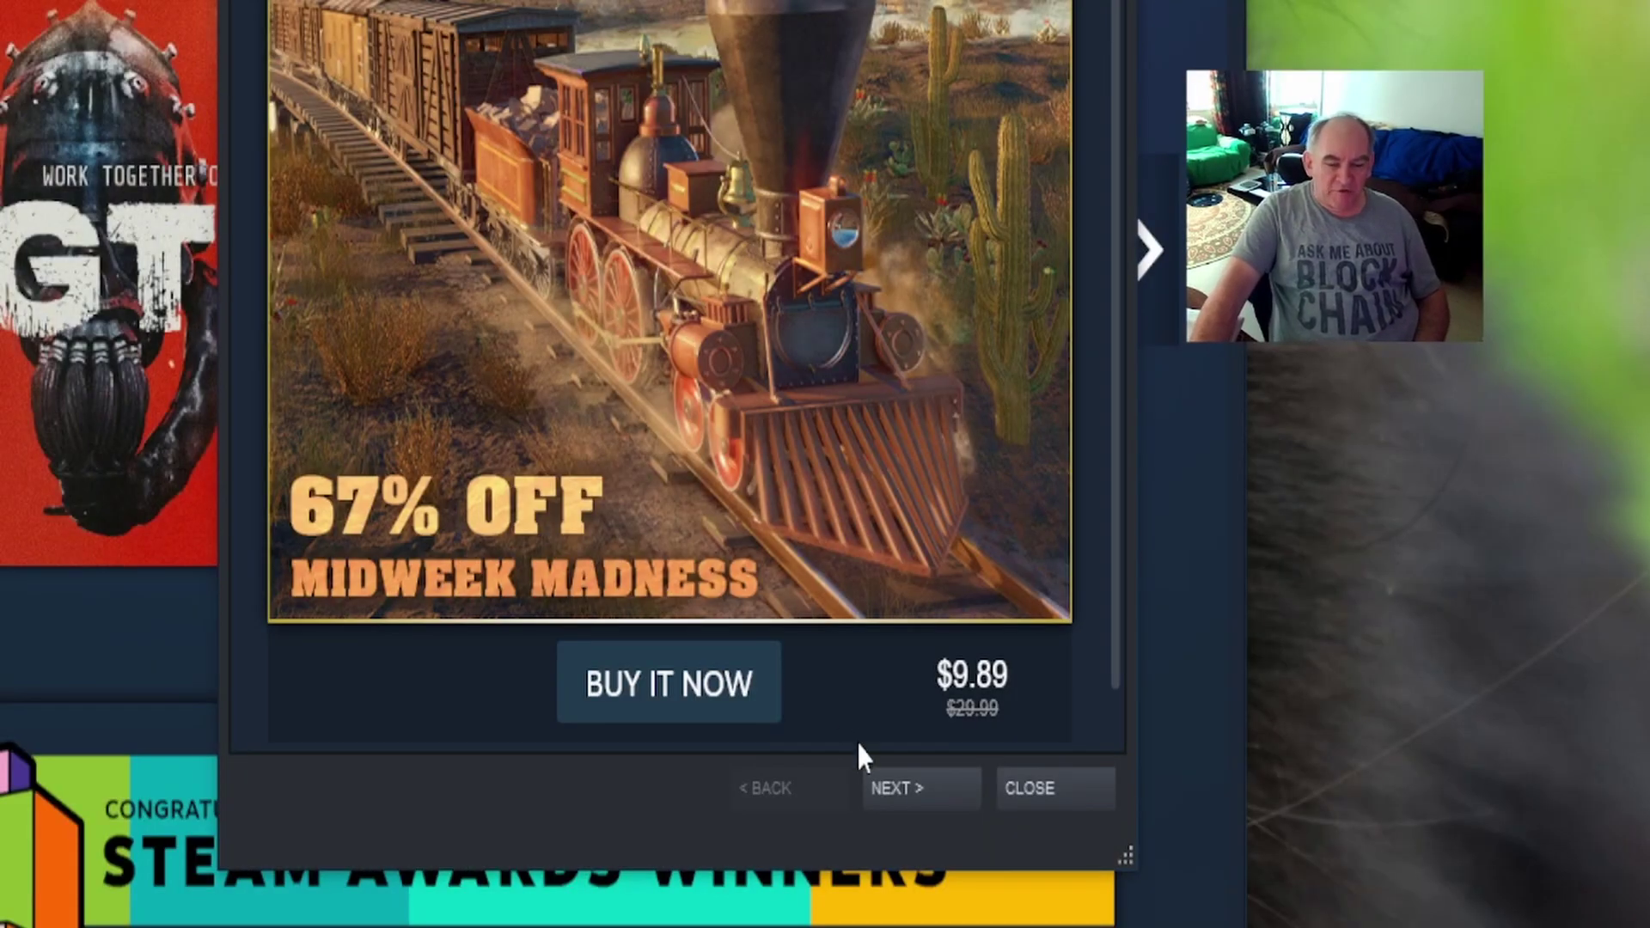
Dismiss the sale popup and log out of the signed-in Steam account.
{"action": "left_click", "coordinate": [1041, 788]}
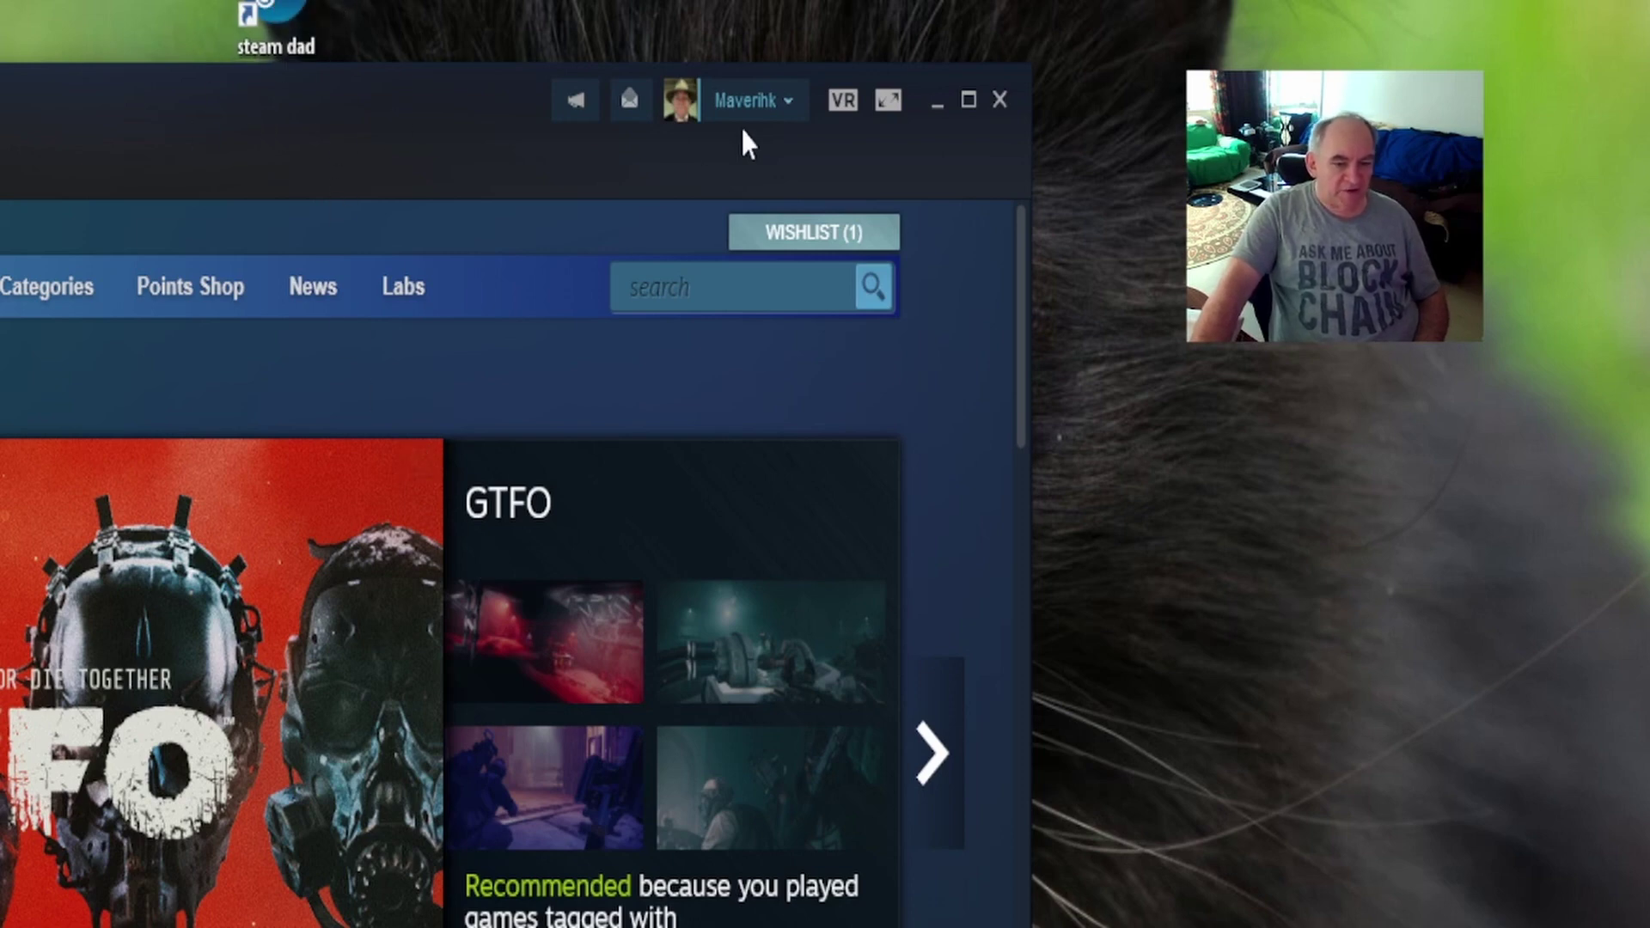
{"action": "left_click", "coordinate": [782, 100]}
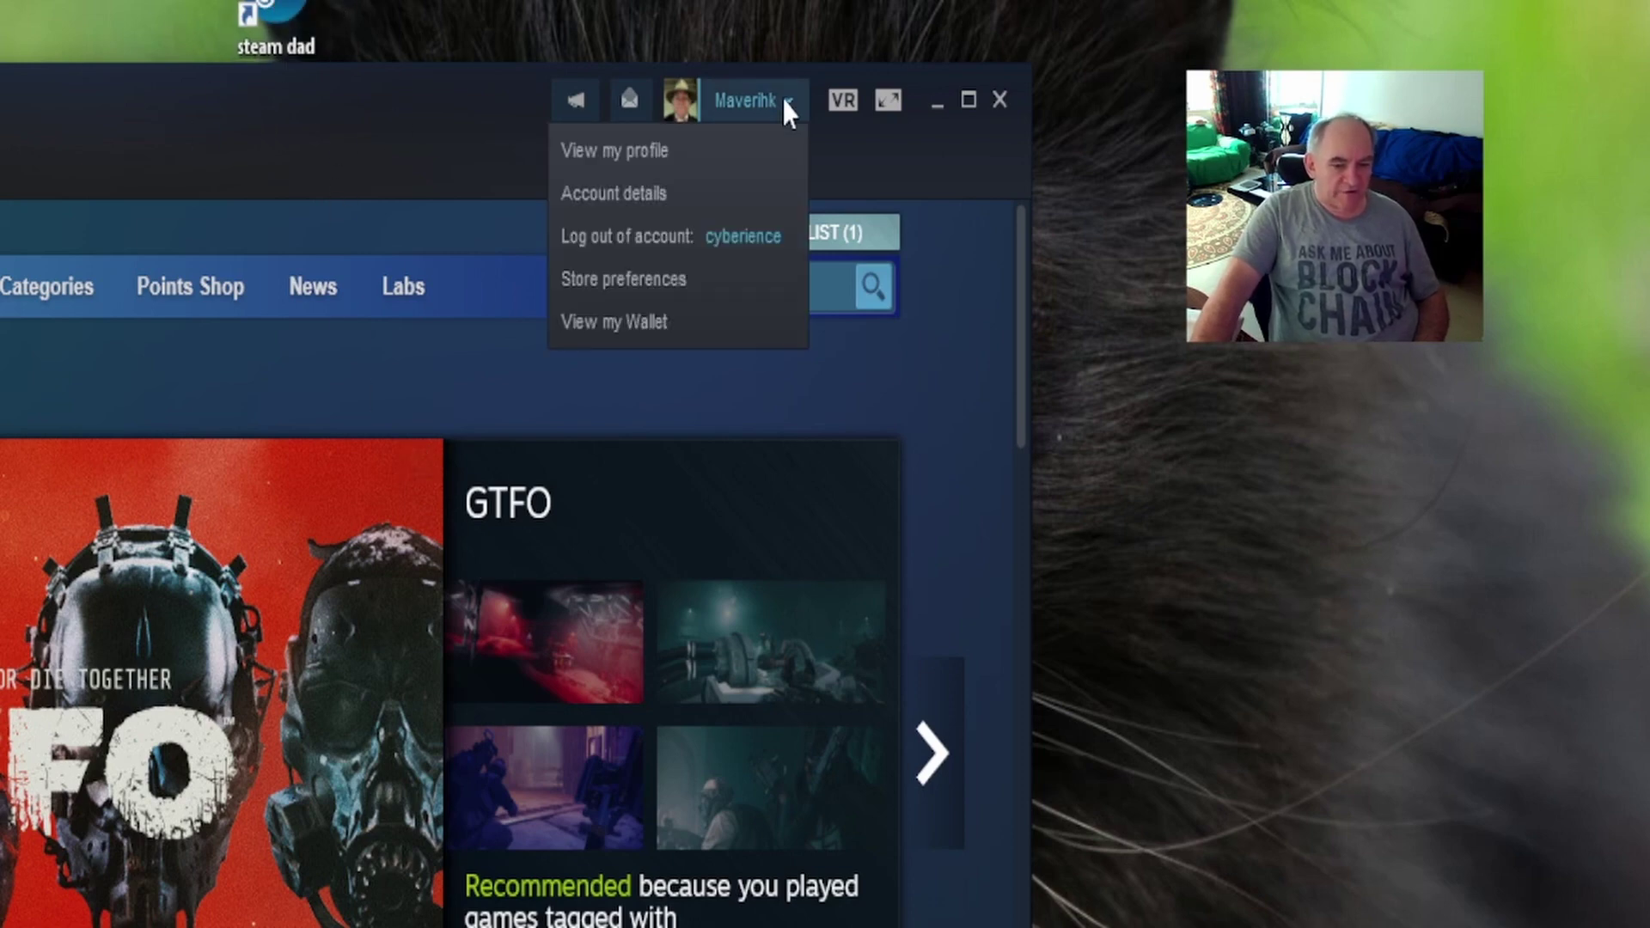
{"action": "left_click", "coordinate": [611, 229]}
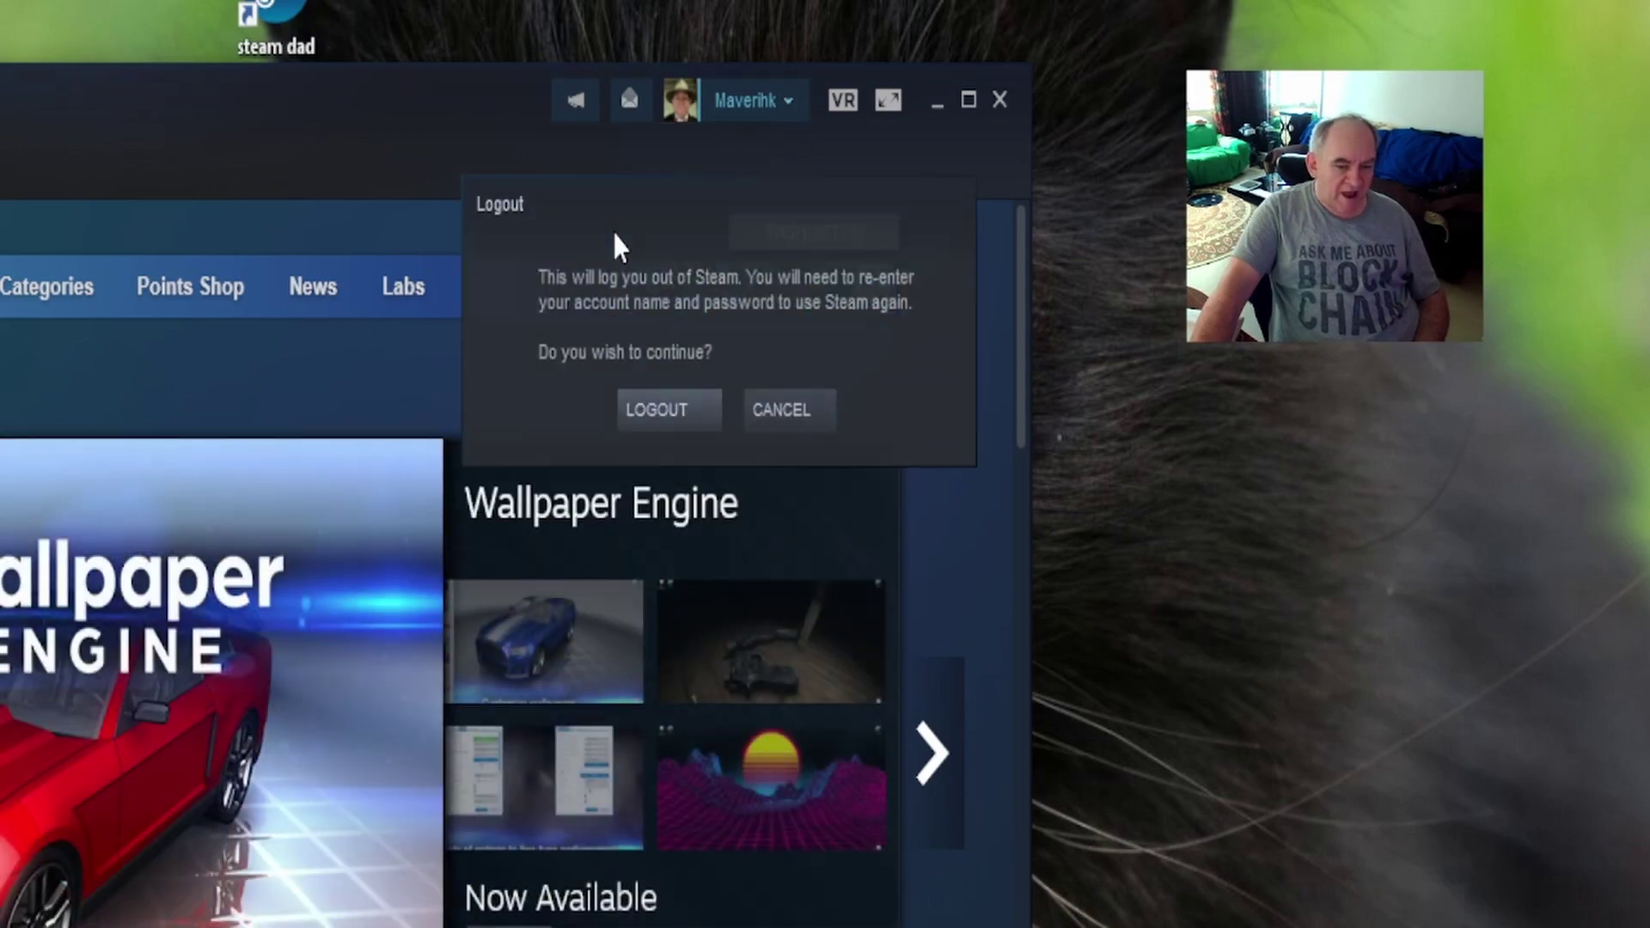
{"action": "left_click", "coordinate": [658, 408]}
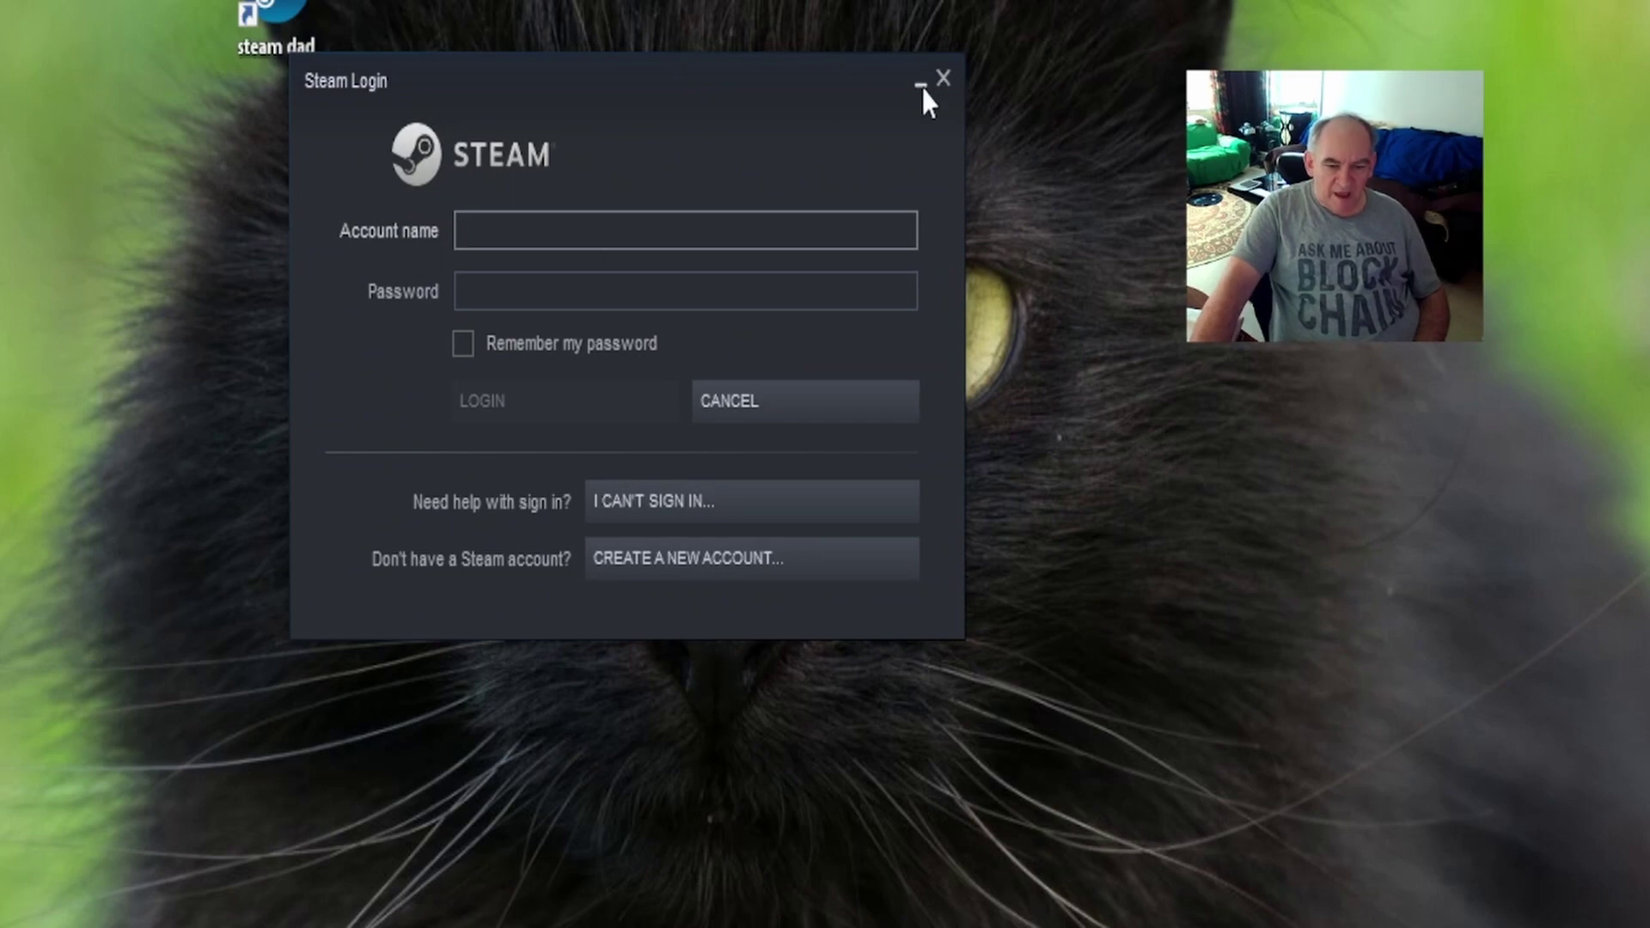
Close the Steam login window and place steam daughter in the top row beside steam dad.
{"action": "left_click", "coordinate": [944, 77]}
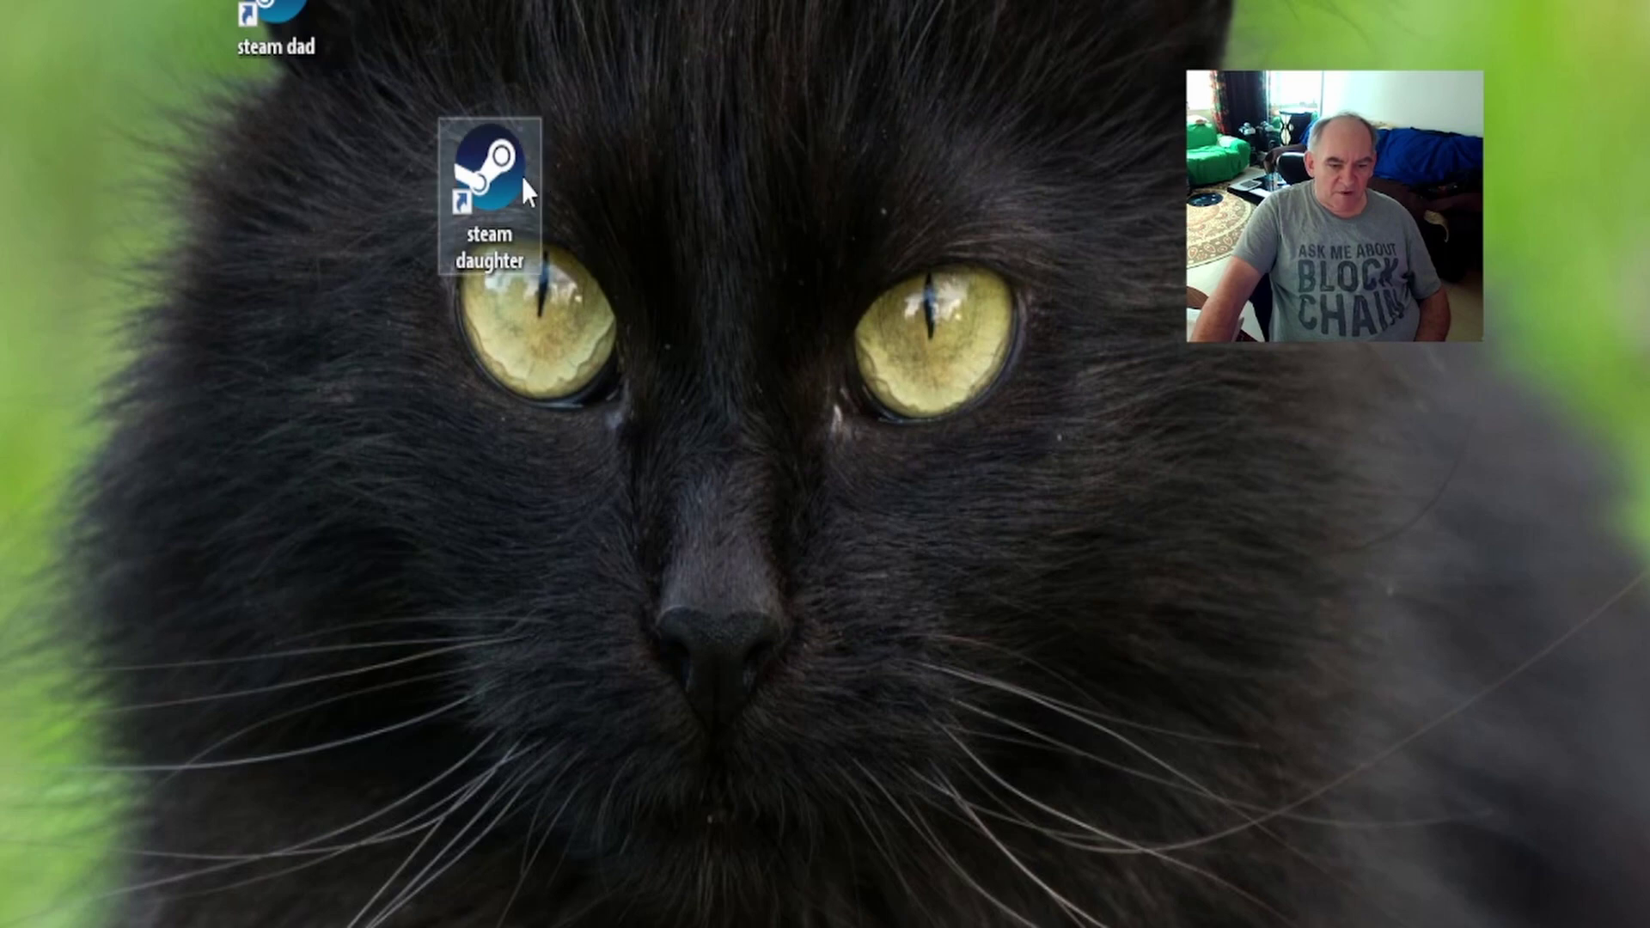
{"action": "left_click_drag", "start_coordinate": [519, 179], "coordinate": [401, 2]}
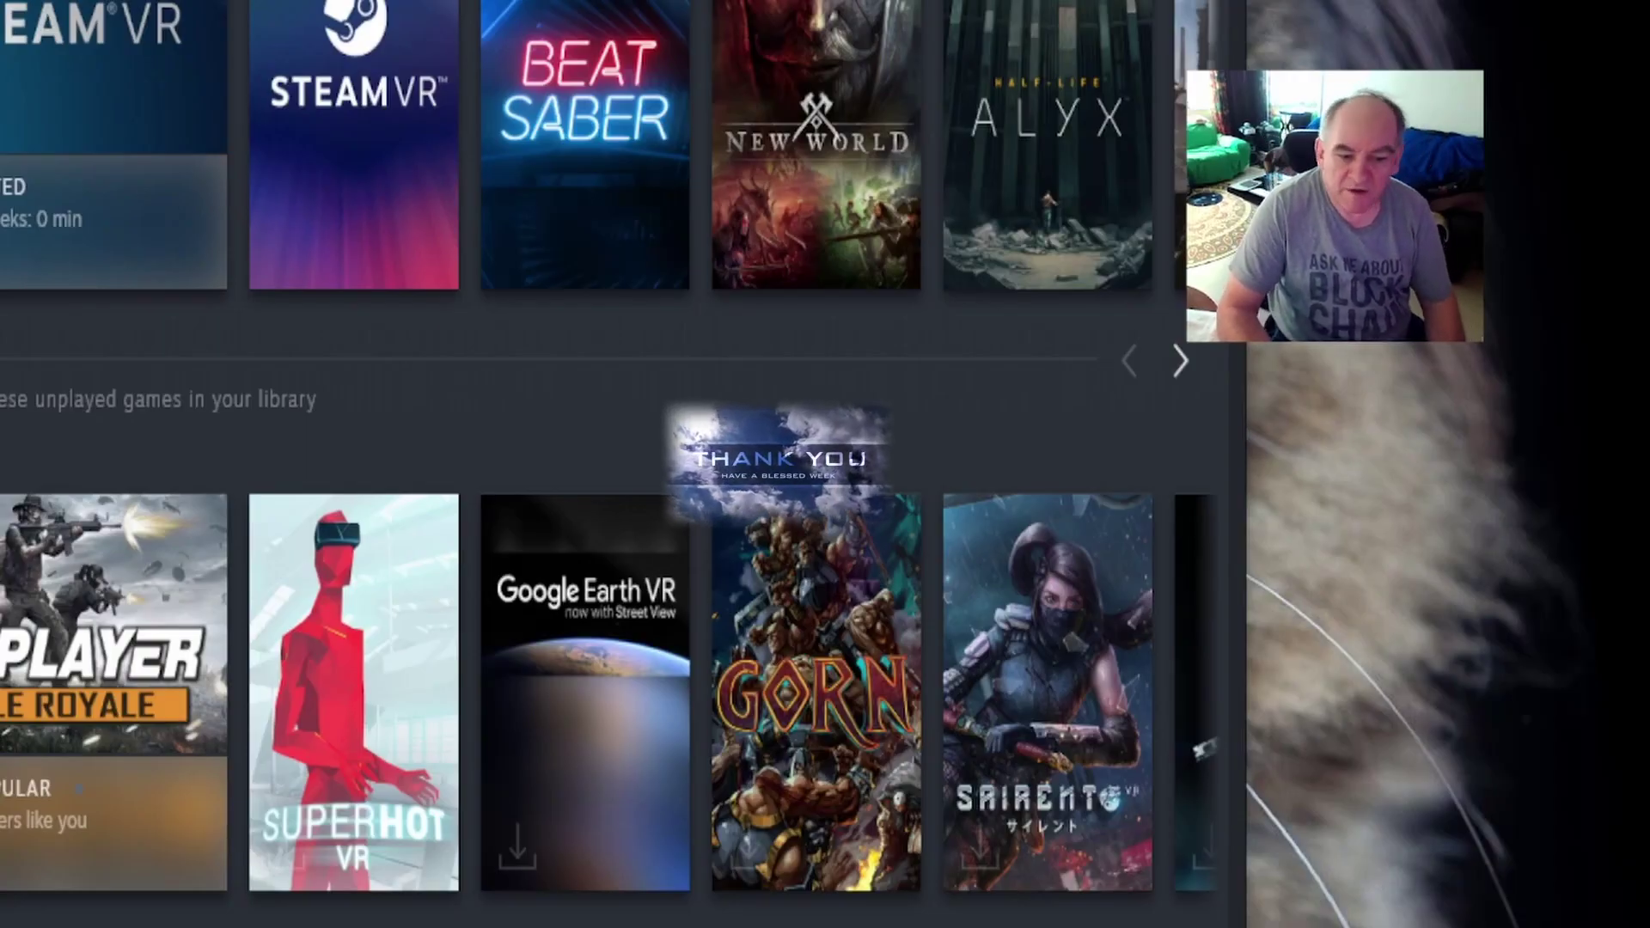
{"action": "scroll", "coordinate": [577, 601], "scroll_direction": "up", "scroll_amount": 5}
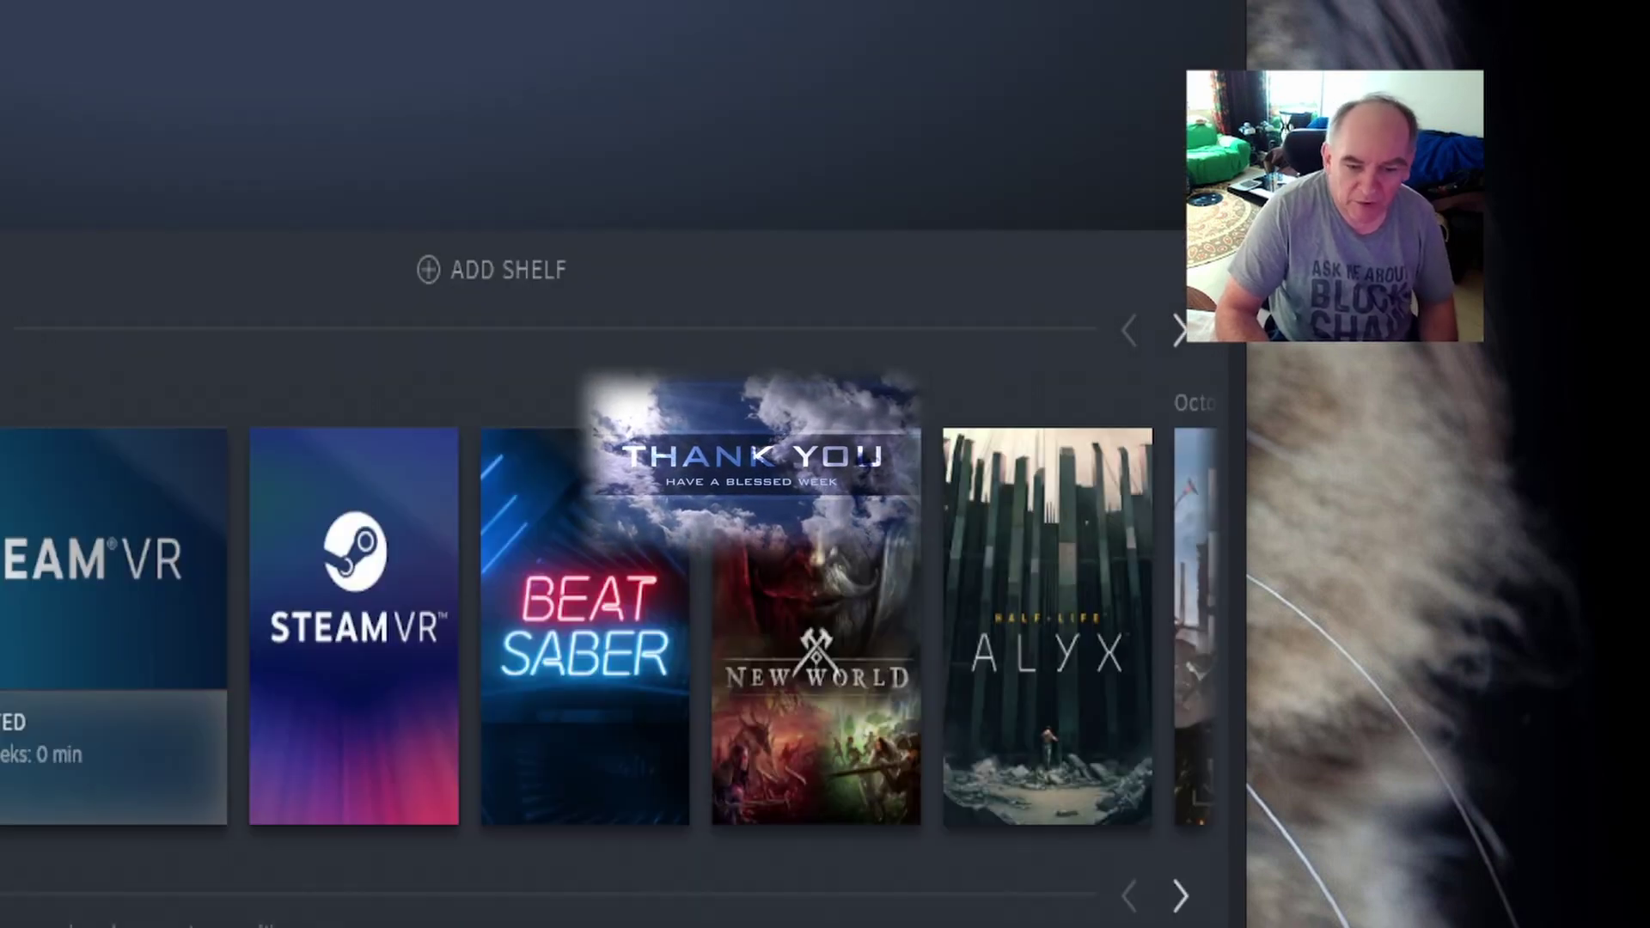